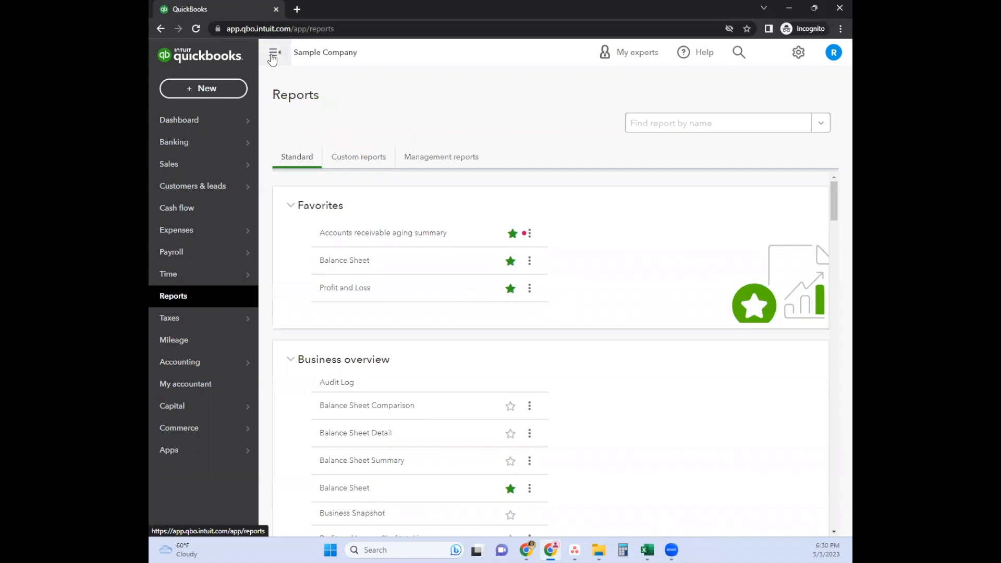
Collapse the navigation sidebar, look through the standard reports list, and open the Profit and Loss report from Favorites
left_click(273, 53)
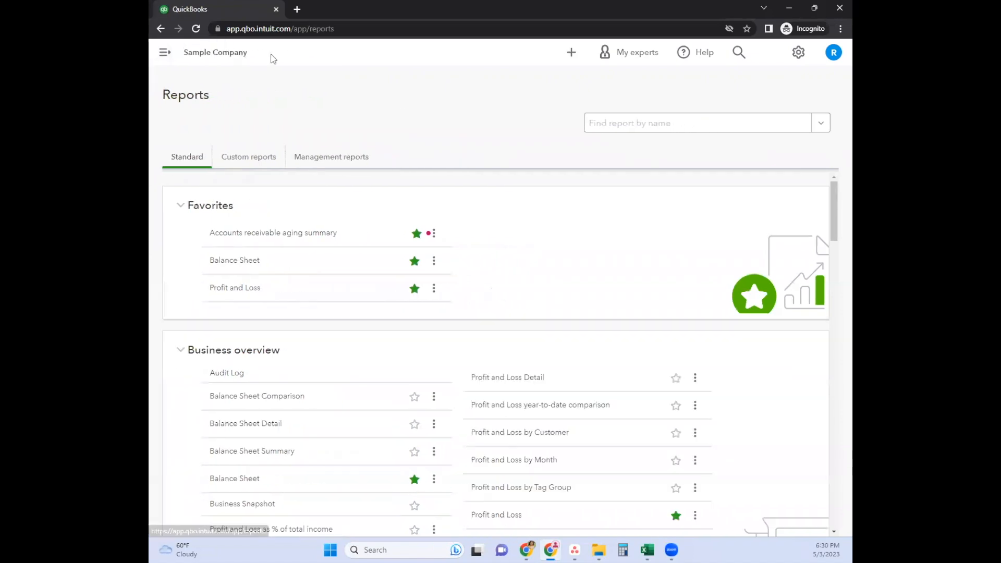
scroll(707, 264, "down", 12)
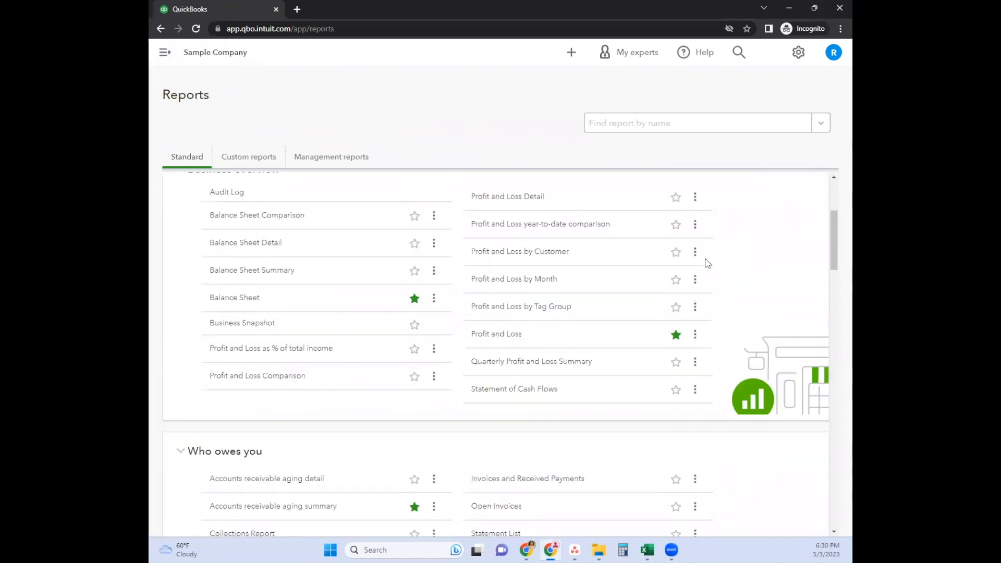
scroll(720, 327, "down", 10)
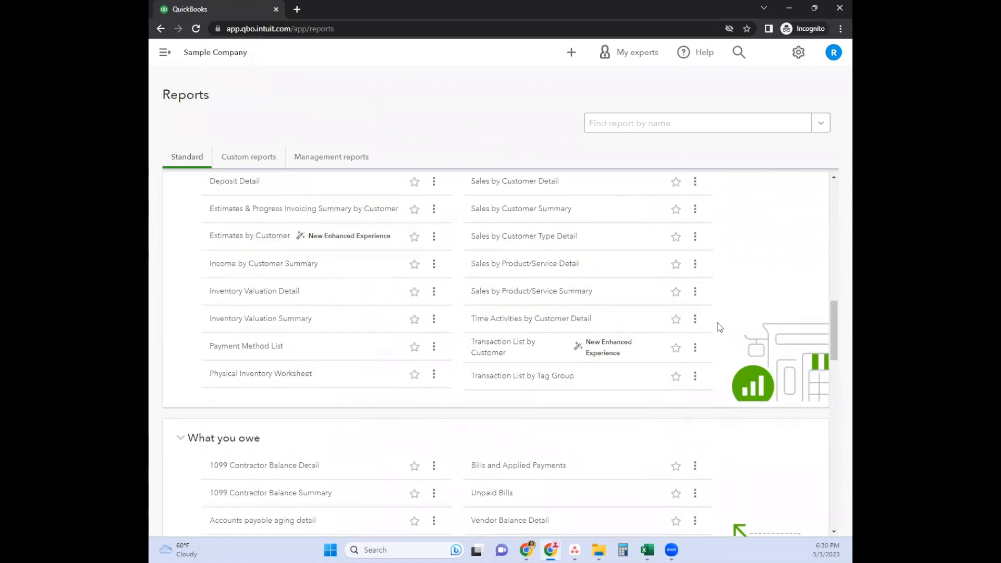
scroll(699, 338, "down", 10)
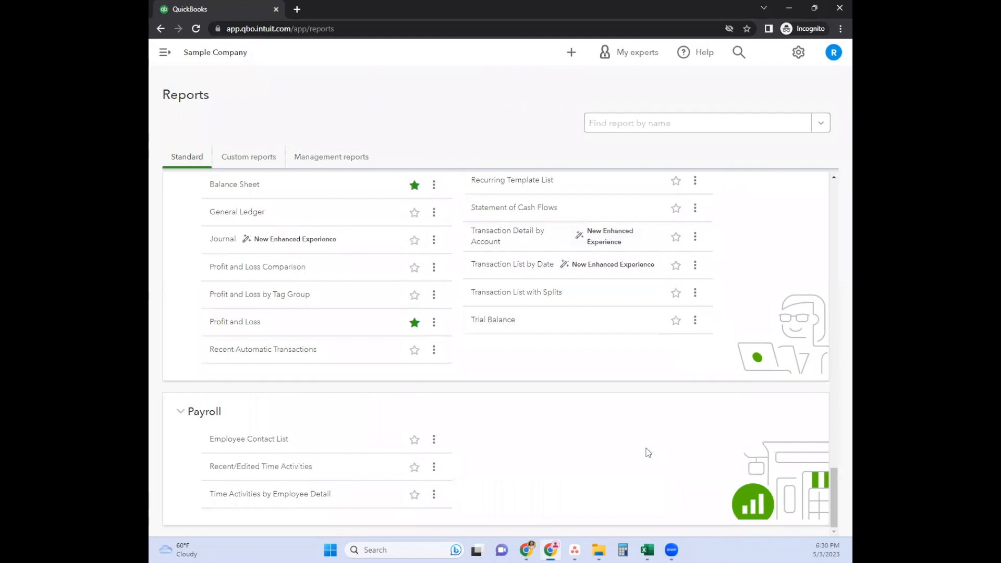
scroll(638, 436, "up", 20)
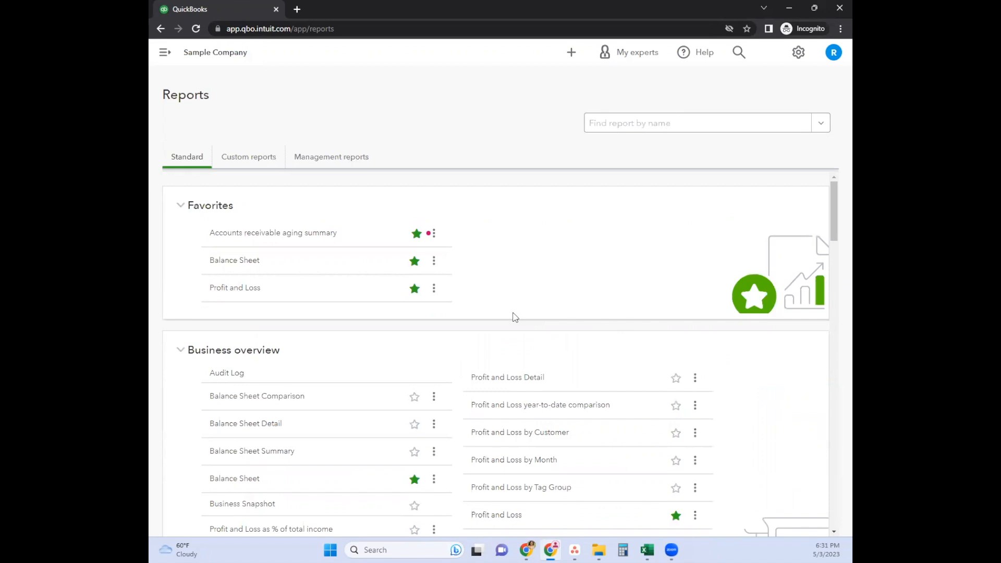
left_click(251, 296)
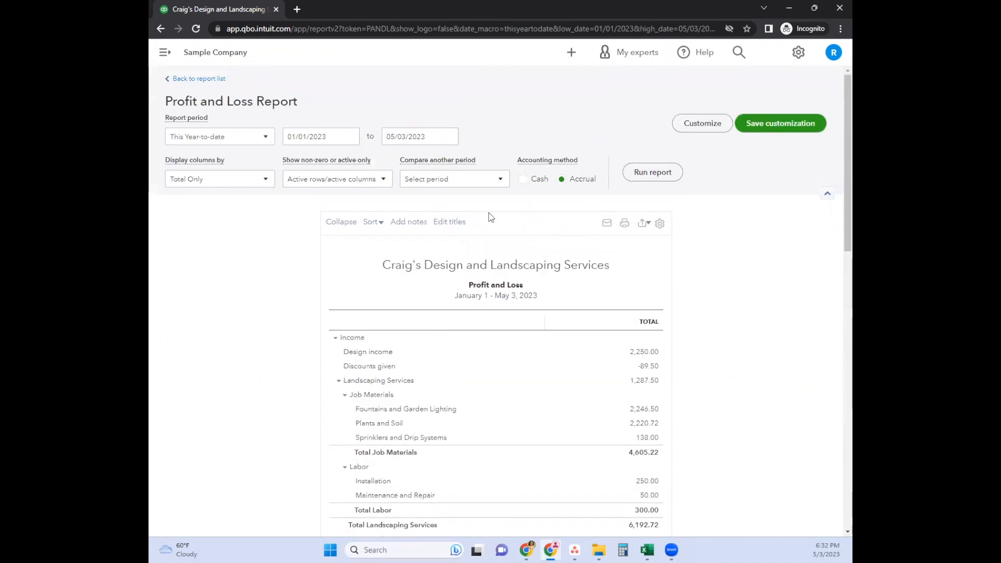
Set the Profit and Loss report period to This Year-to-last-month and run the report
left_click(228, 138)
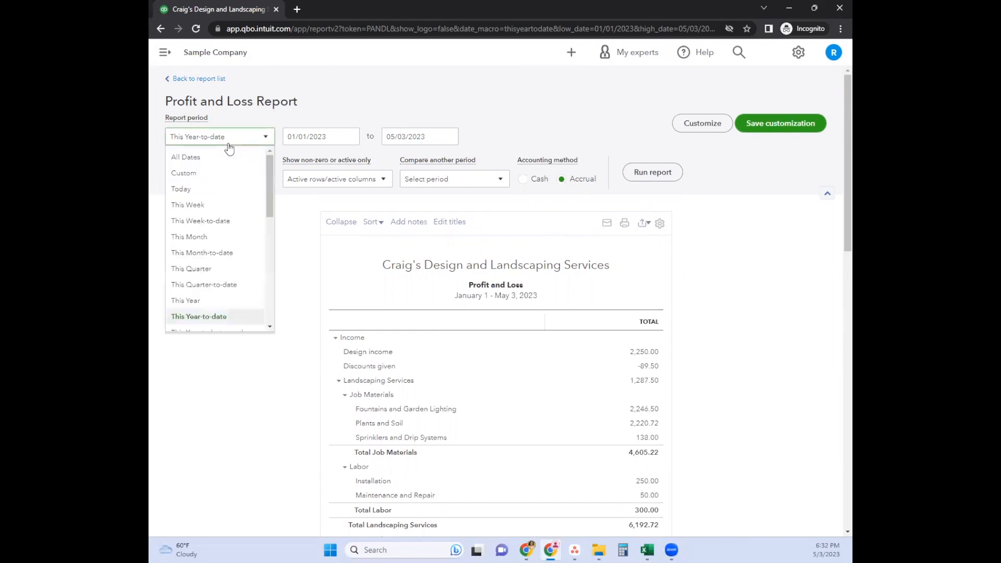
left_click_drag(268, 186, 268, 234)
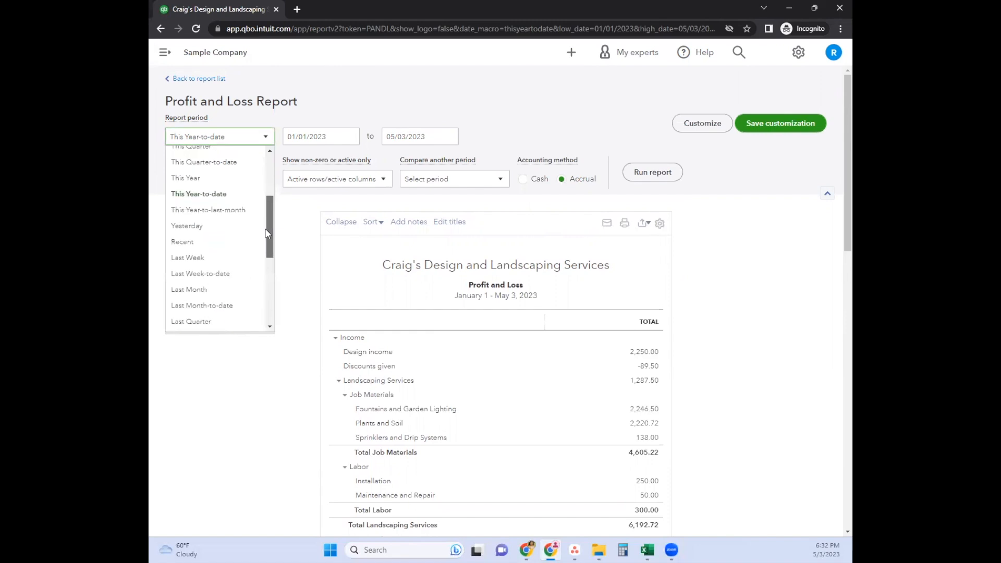
left_click(241, 214)
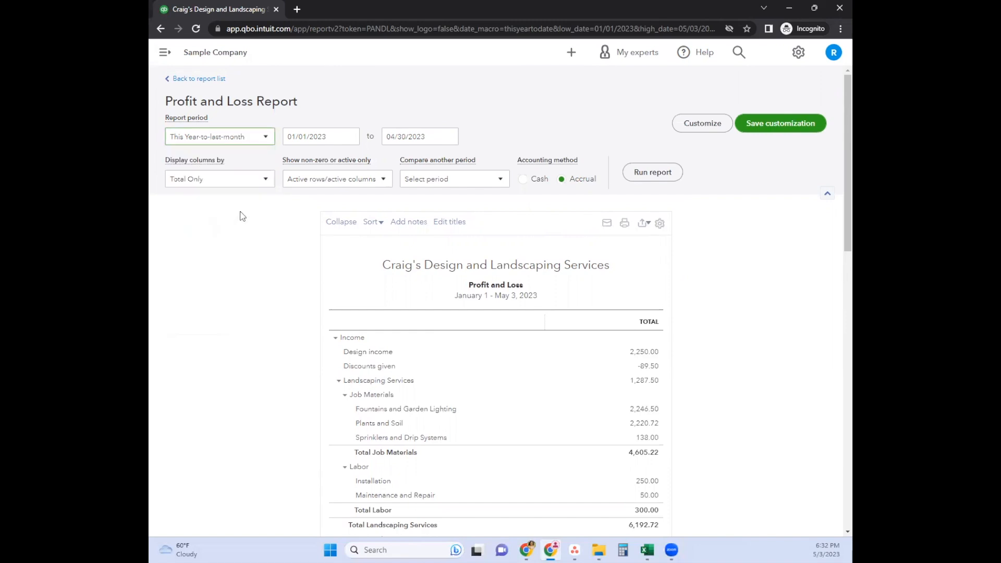
left_click(646, 173)
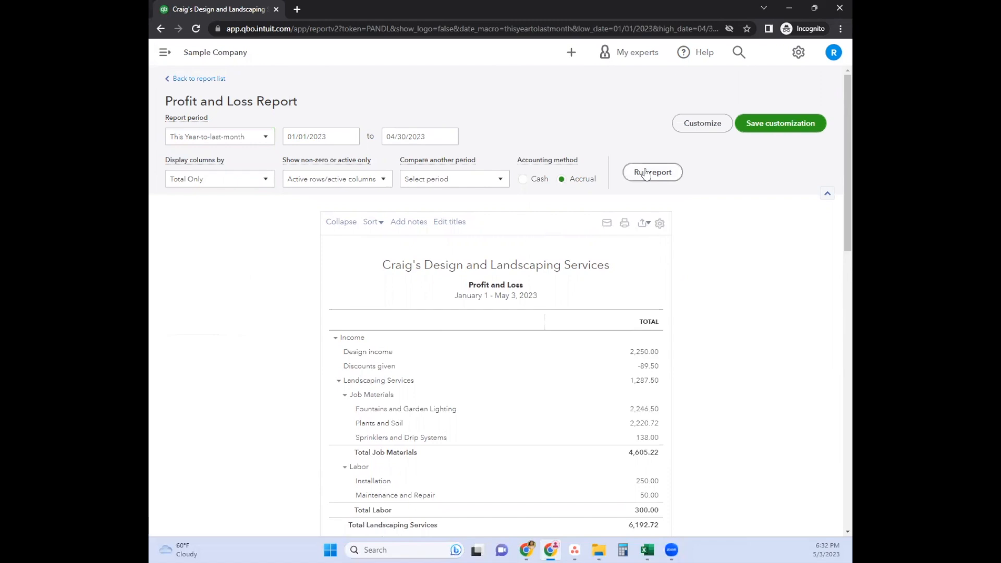
Compare the Profit and Loss report with the Previous year (PY) and rerun it
scroll(646, 172, "down", 3)
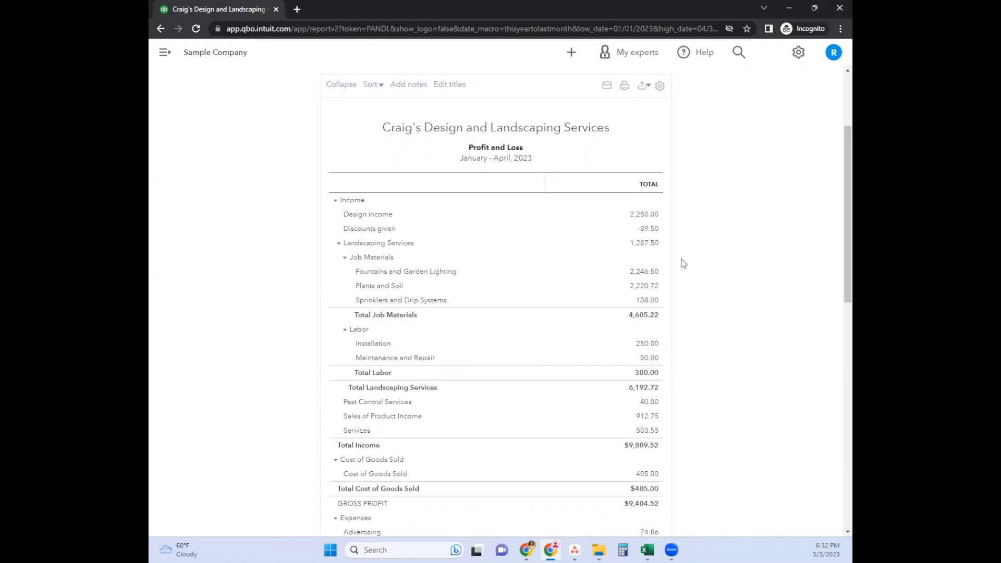
scroll(681, 258, "up", 3)
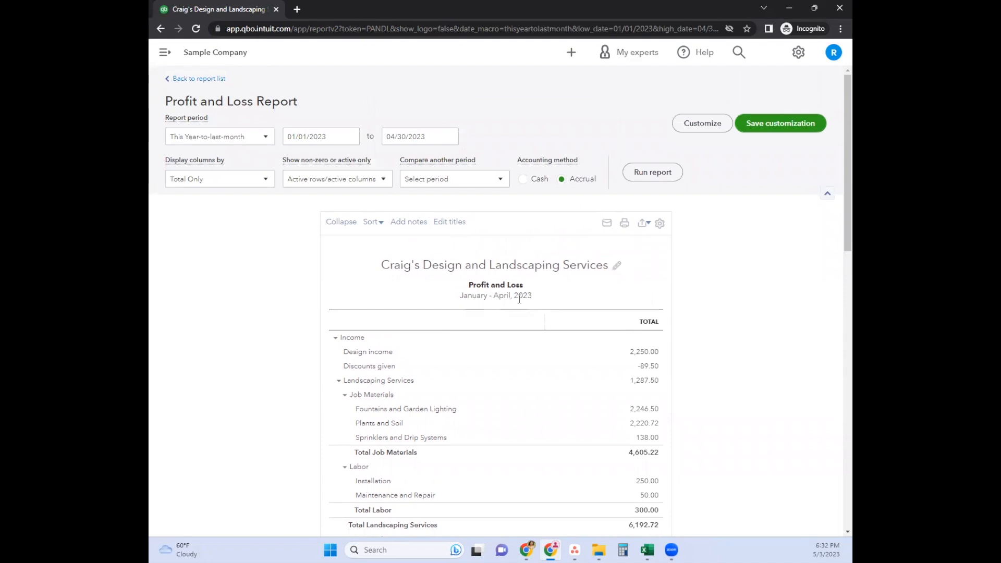
left_click_drag(460, 301, 532, 300)
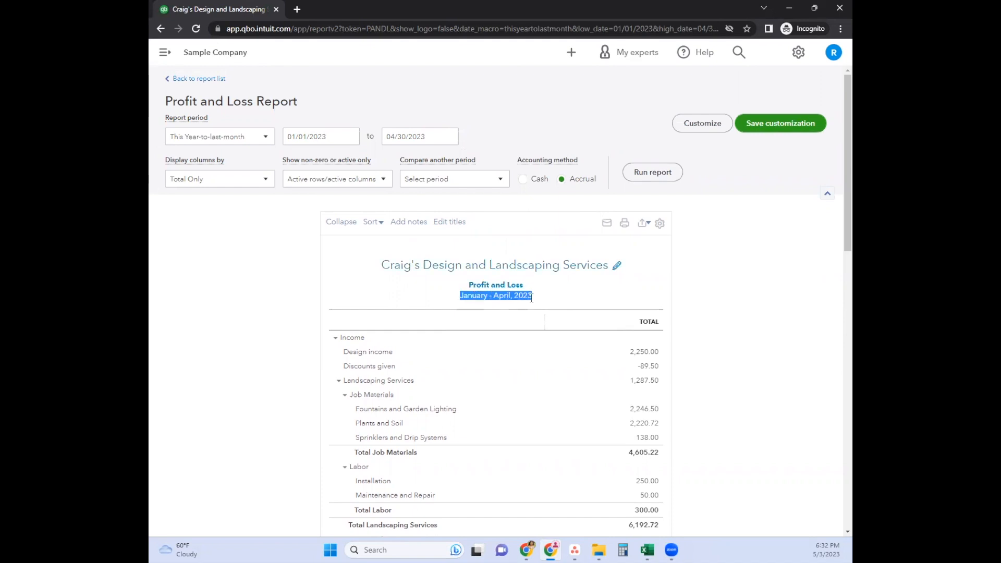
left_click(707, 295)
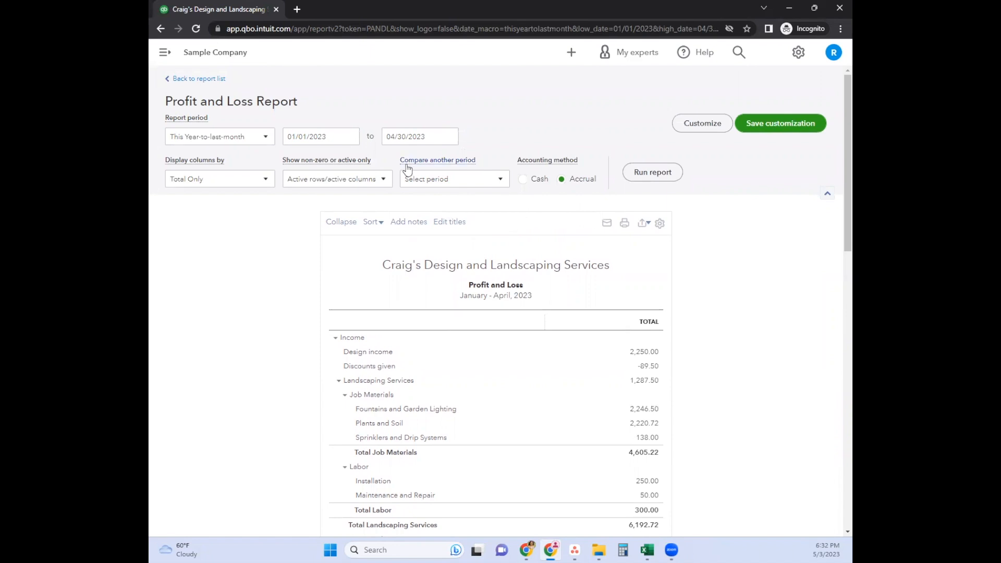
left_click(463, 180)
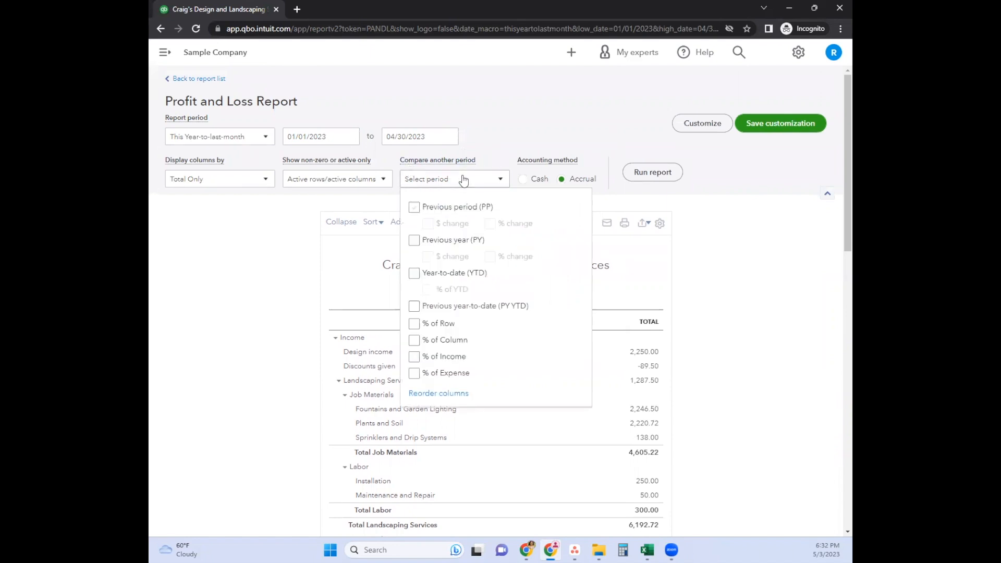
left_click(416, 208)
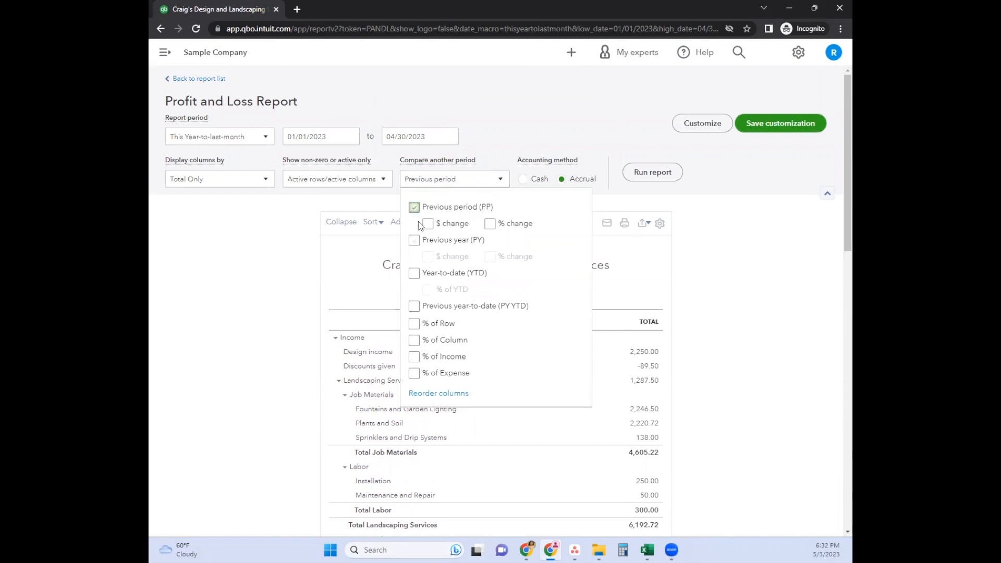
left_click(416, 208)
left_click(414, 241)
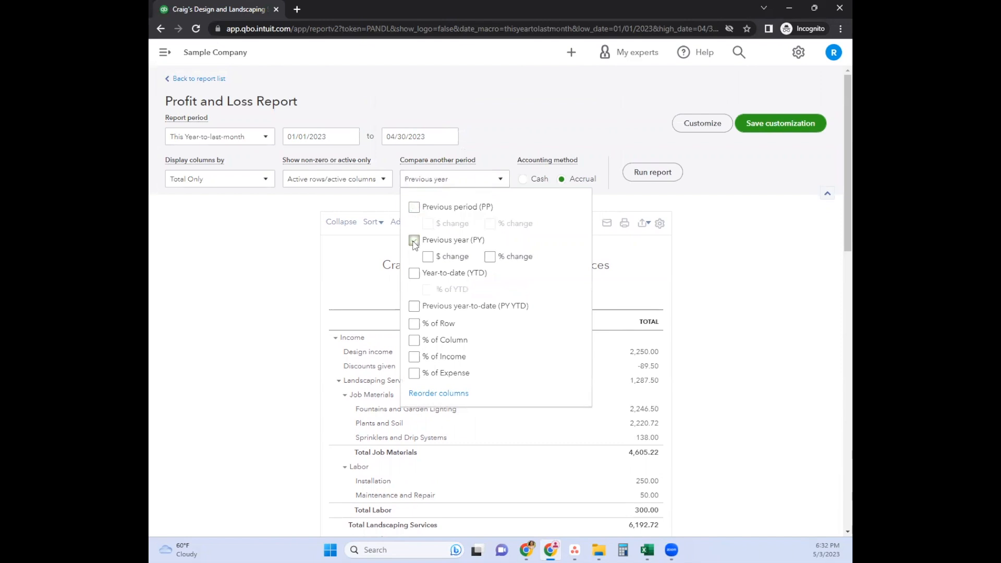
left_click(527, 108)
left_click(663, 178)
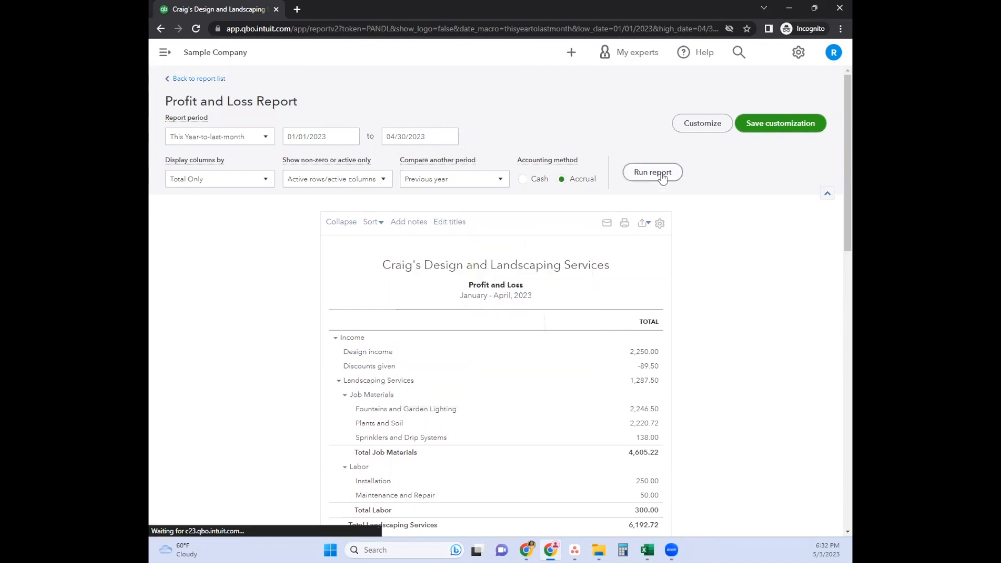
Add the $ change and % change columns to the previous-year comparison and rerun the report
scroll(693, 243, "down", 3)
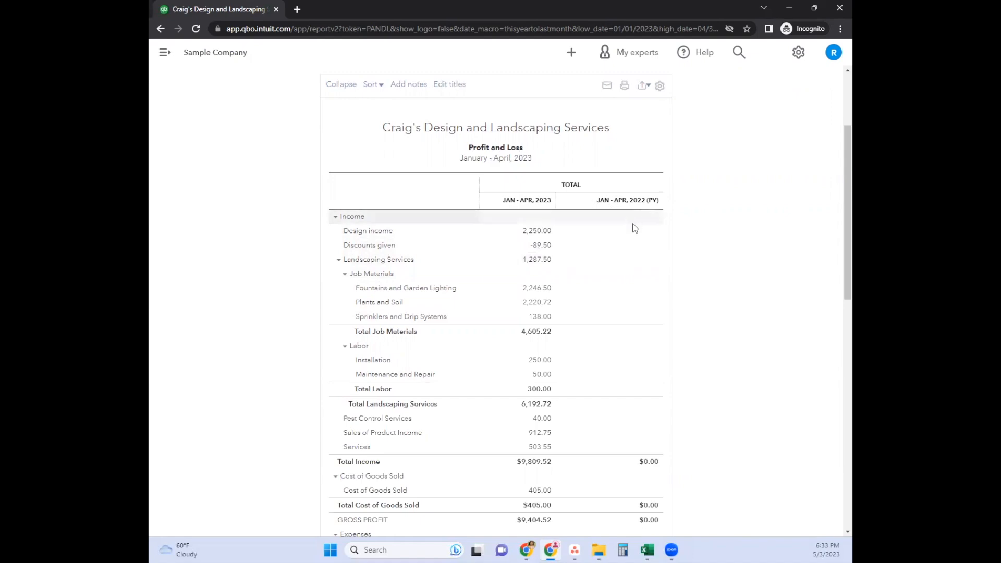
scroll(632, 231, "down", 4)
scroll(631, 230, "down", 7)
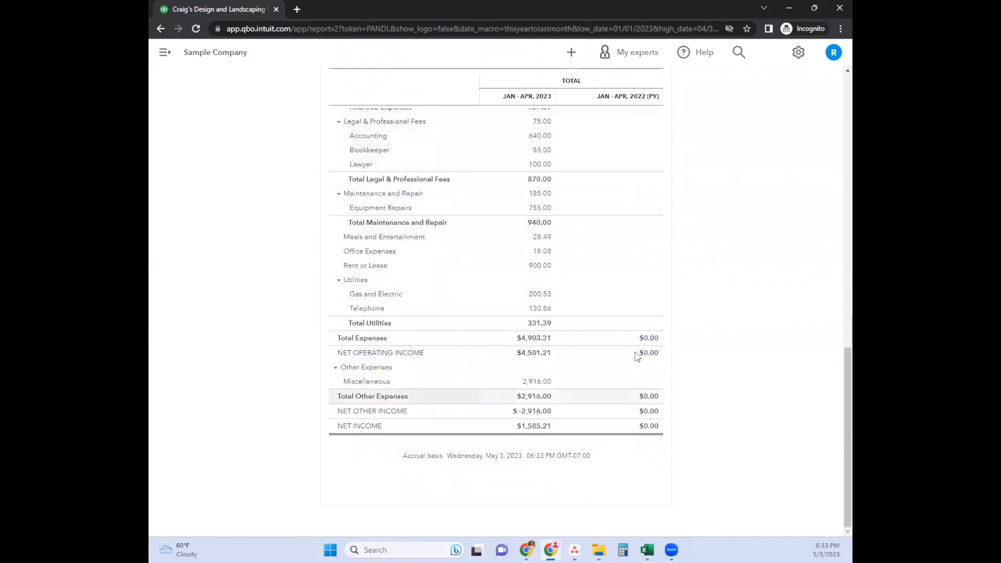
scroll(632, 381, "up", 13)
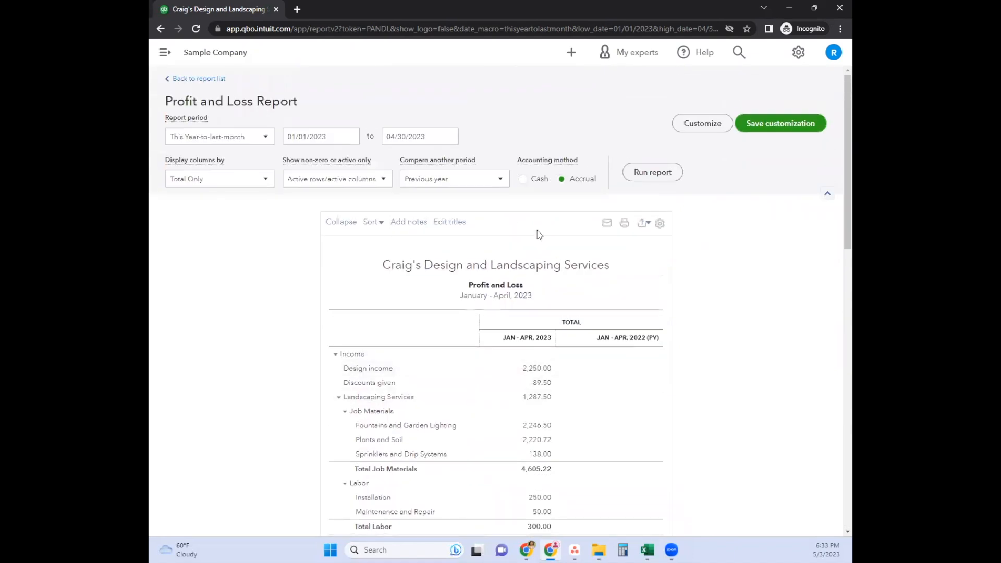
left_click(501, 179)
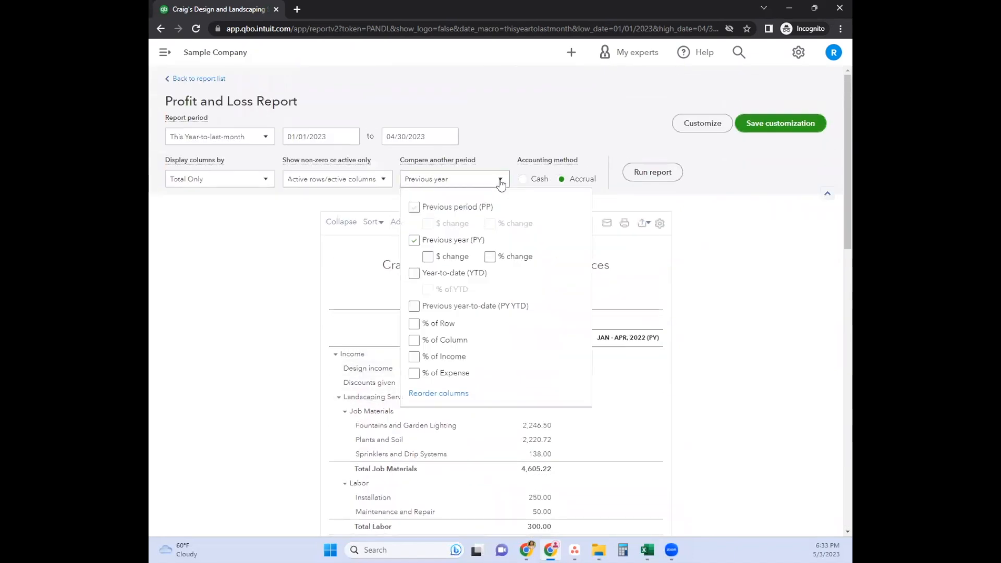
left_click(427, 257)
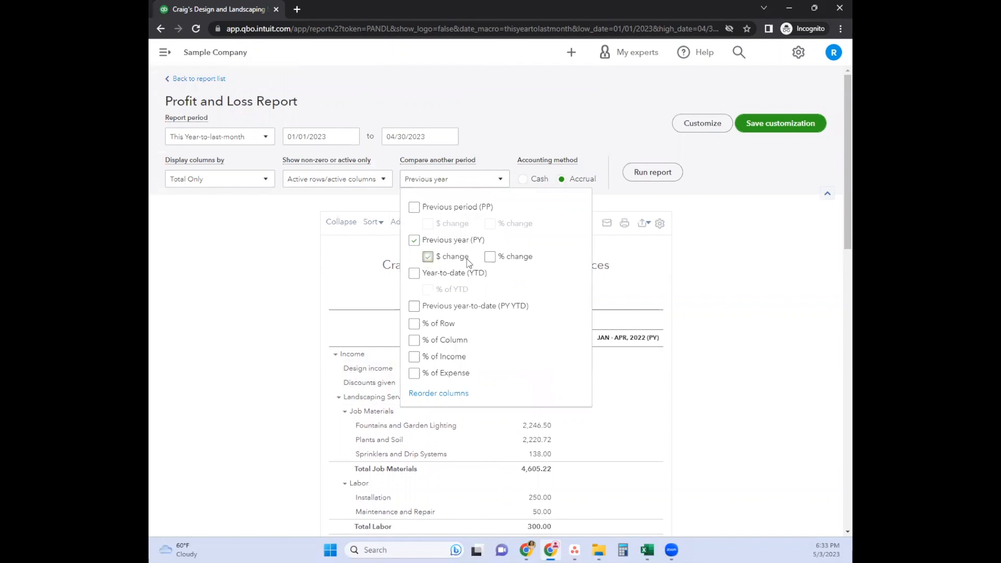
left_click(490, 257)
scroll(540, 140, "down", 3)
scroll(655, 226, "up", 3)
left_click(653, 174)
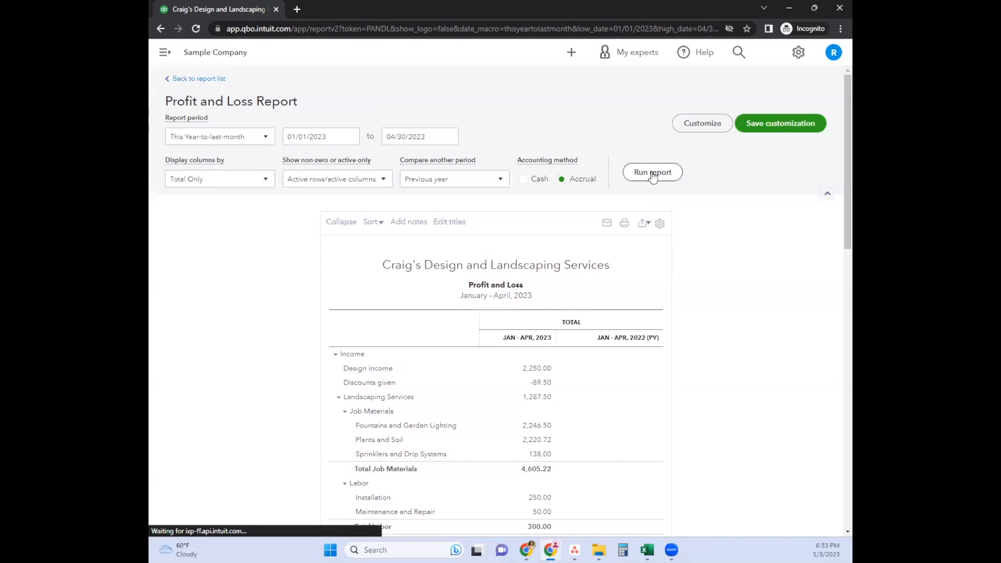
Examine the current-year, previous-year, change and % change columns of the Profit and Loss report
scroll(699, 268, "down", 3)
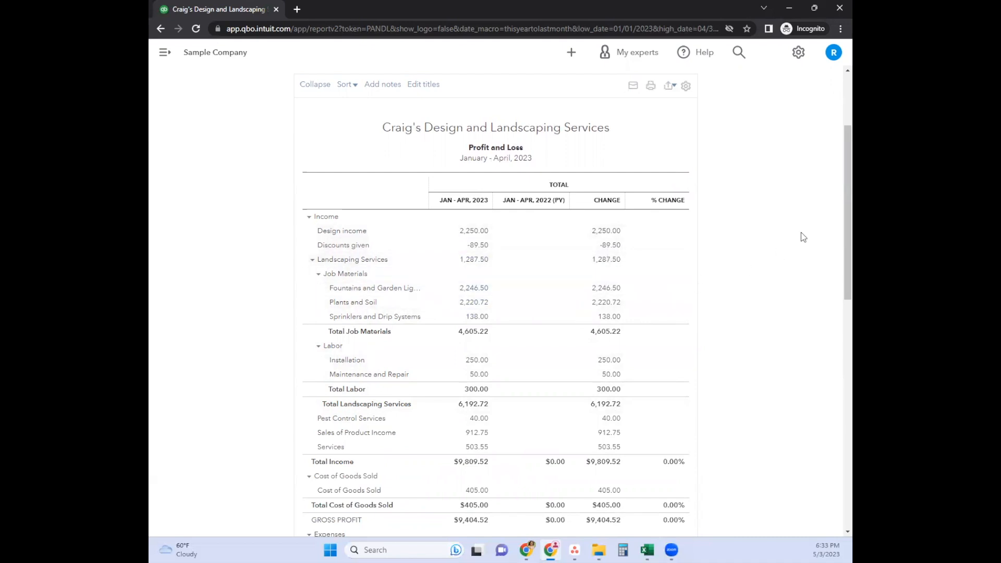
scroll(568, 346, "down", 4)
scroll(554, 306, "up", 7)
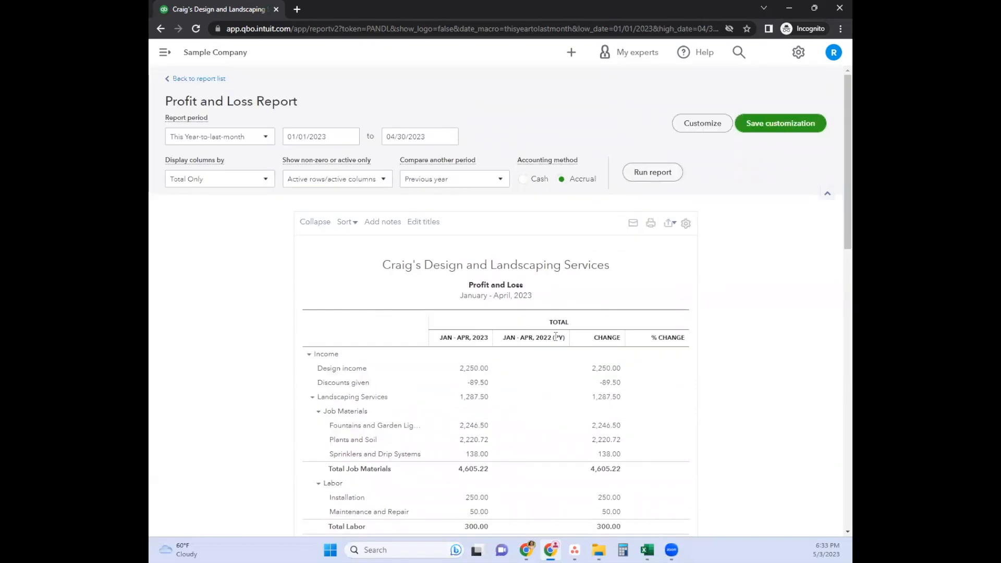
scroll(557, 337, "down", 3)
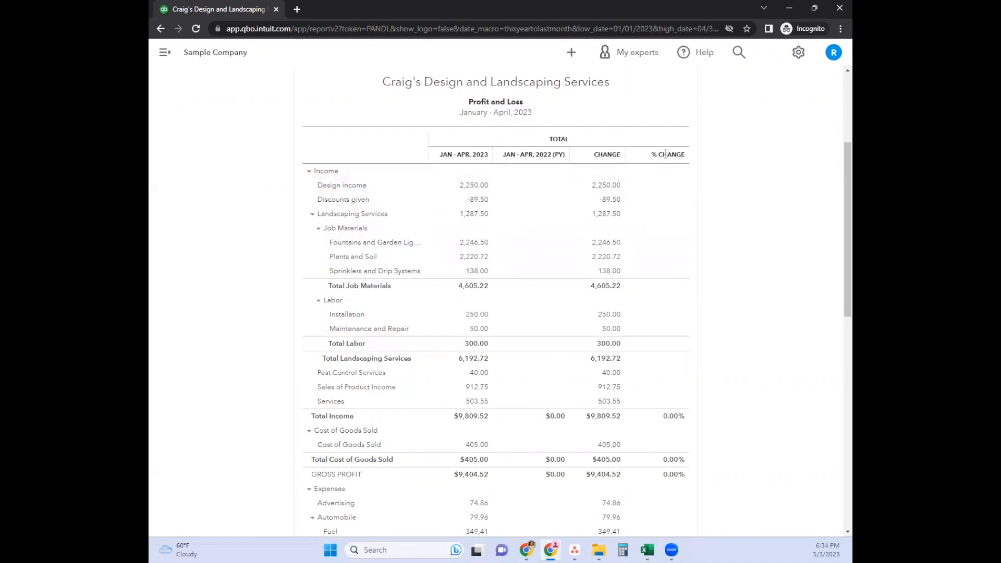
scroll(618, 240, "up", 3)
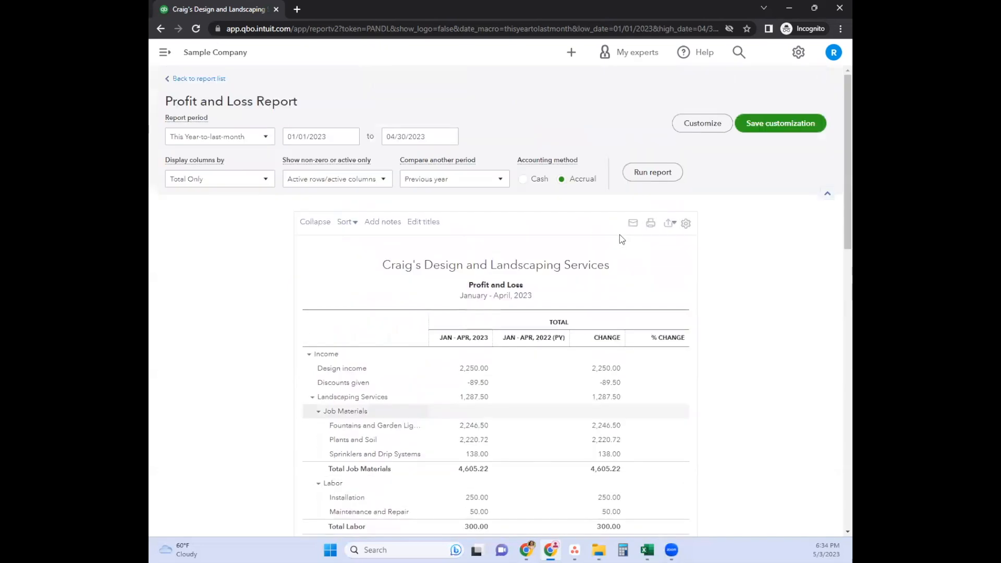
scroll(624, 259, "down", 3)
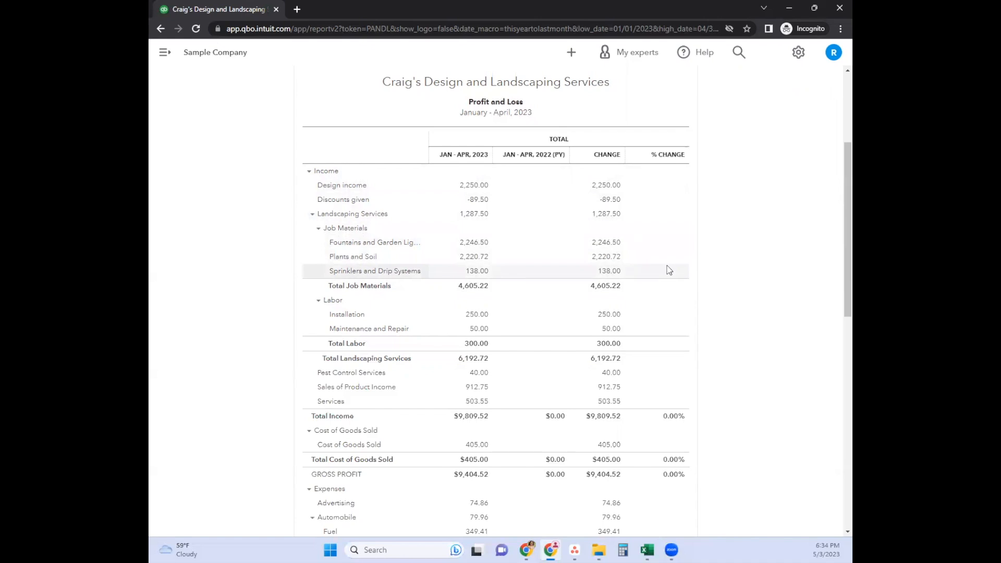
scroll(669, 270, "up", 4)
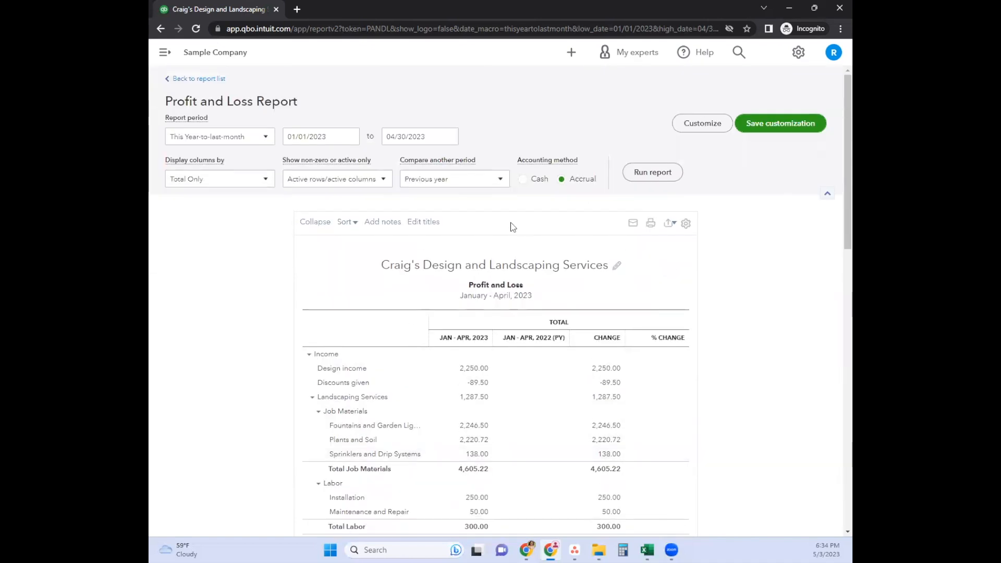
Switch the comparison from previous year to Previous period (PP) with $ change and % change, and rerun the report
left_click(501, 179)
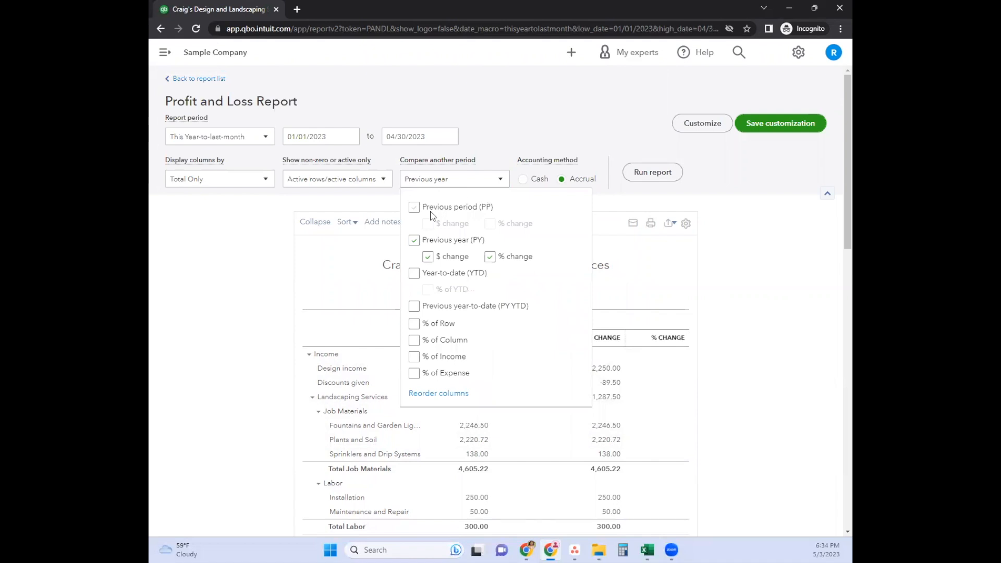
left_click(414, 209)
left_click(414, 241)
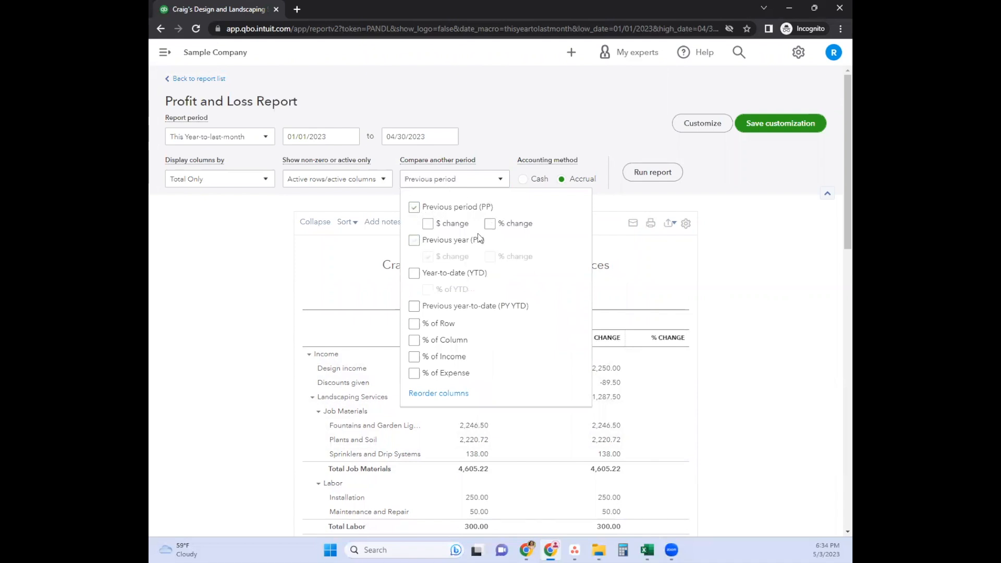
left_click(431, 224)
left_click(490, 224)
scroll(557, 117, "down", 3)
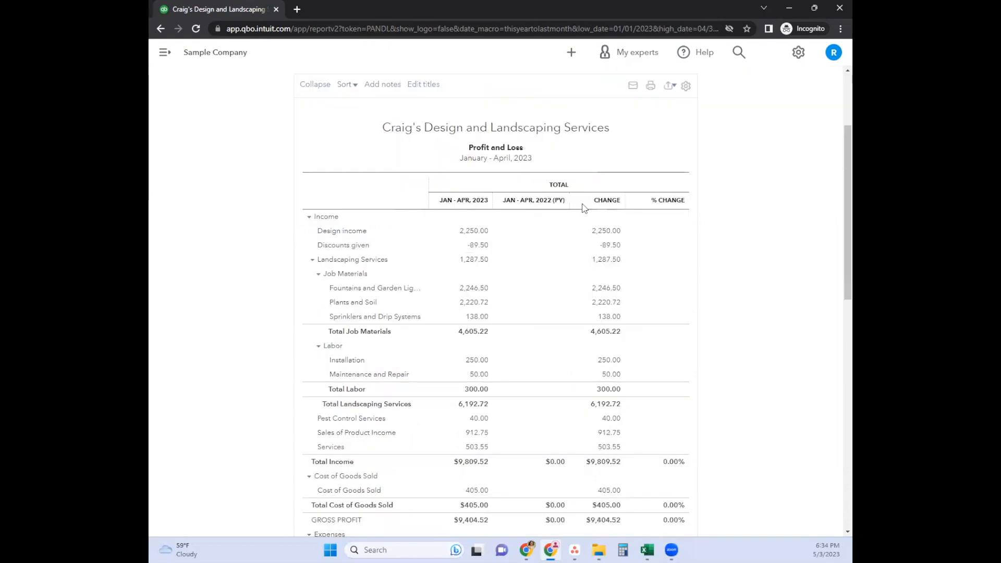
scroll(585, 206, "up", 3)
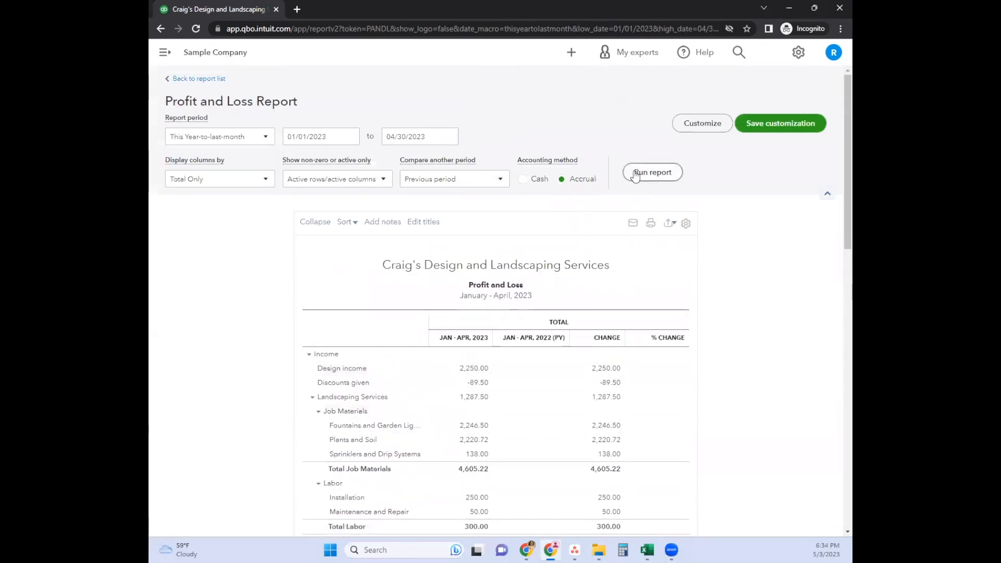
left_click(636, 175)
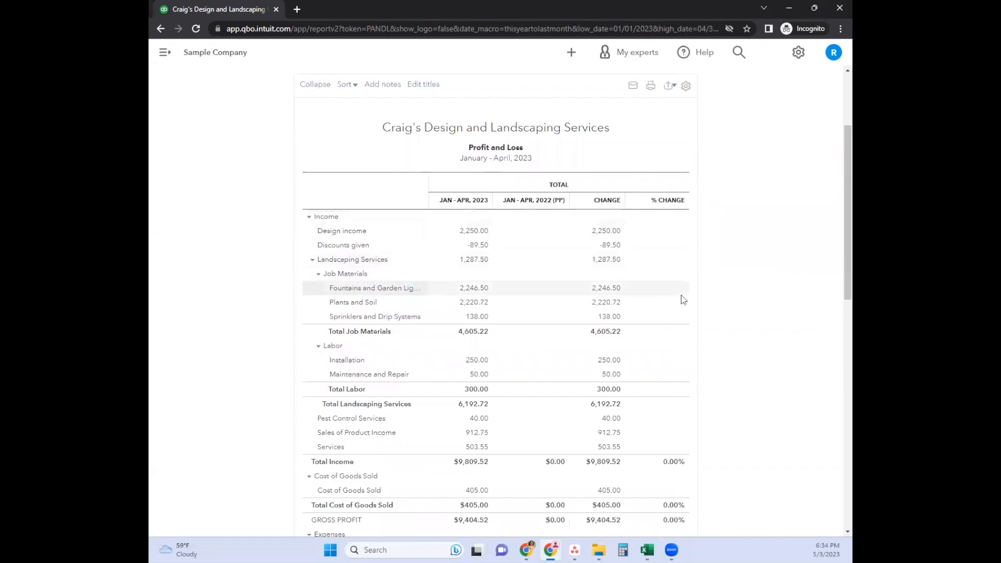
Set the report period to Last Month, keep the Previous period comparison with $ change and % change, and rerun the report
scroll(681, 298, "up", 3)
left_click(246, 139)
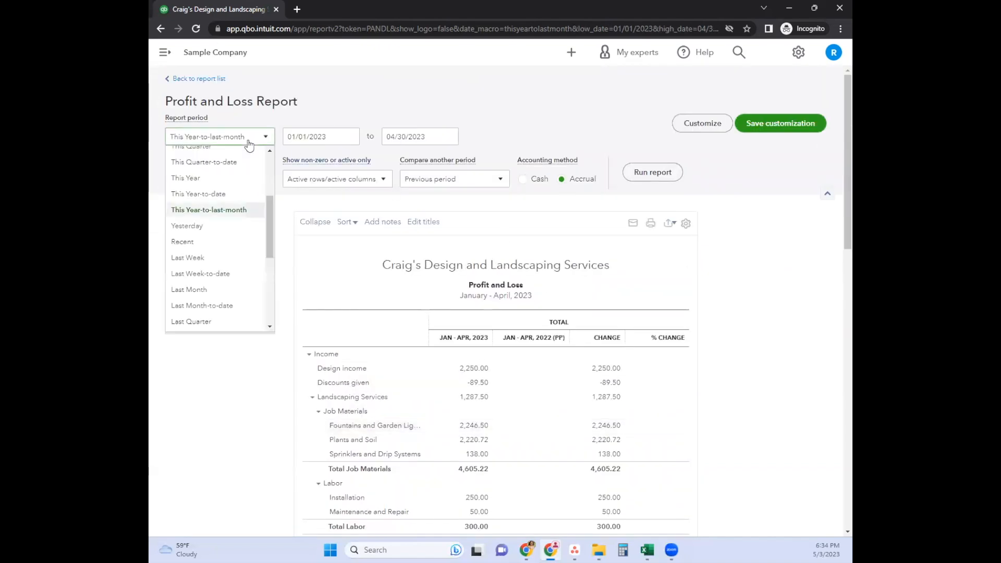
left_click(211, 289)
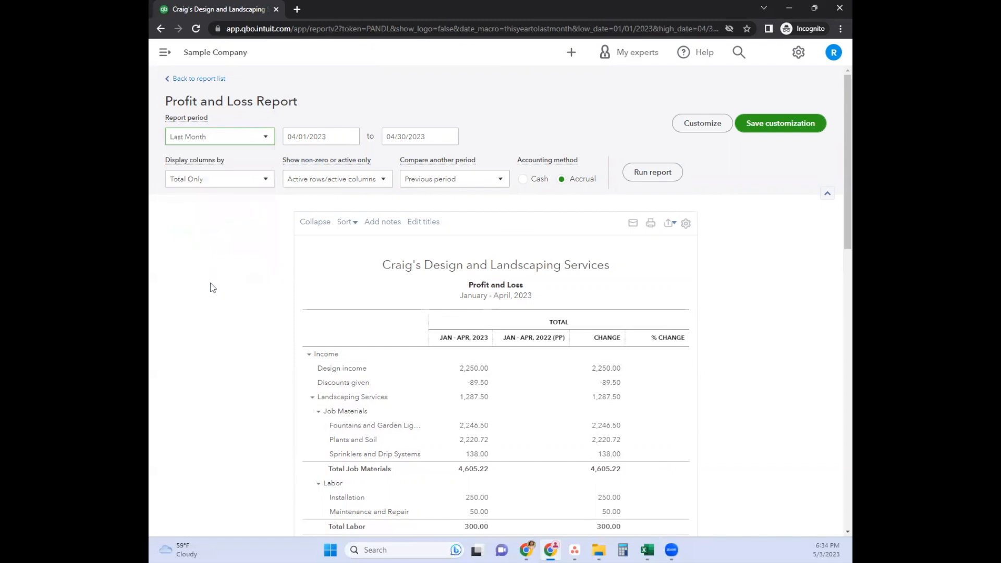
left_click(459, 184)
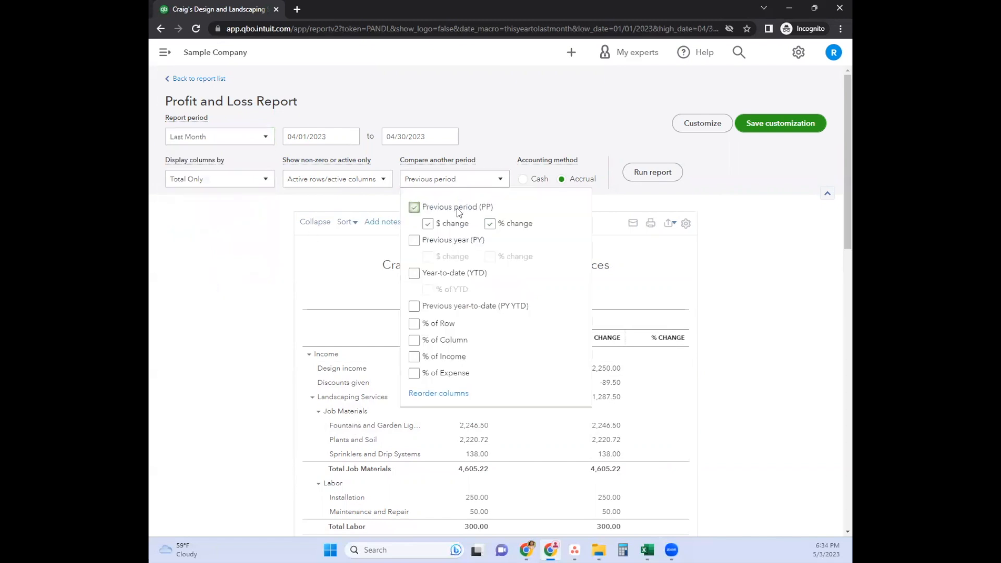
left_click(637, 174)
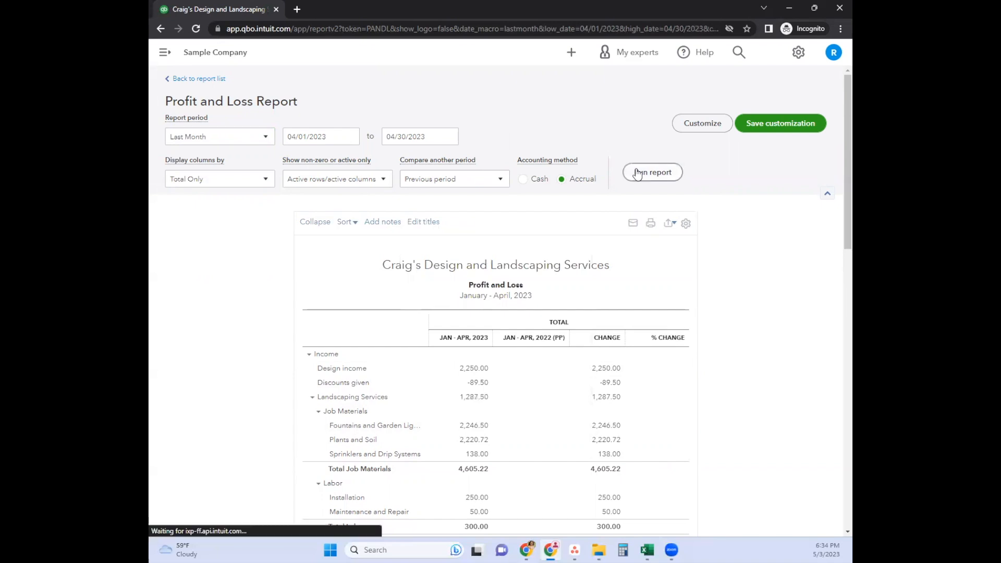
Examine the April 2023 and March 2023 (PP) columns with their change and % change, from income down to net income
scroll(639, 174, "down", 3)
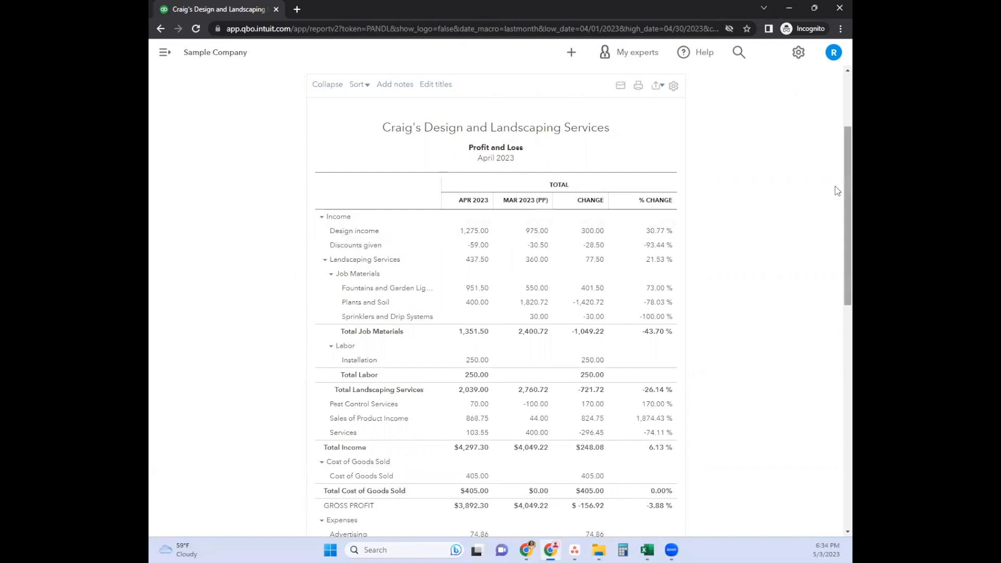
scroll(838, 191, "down", 1)
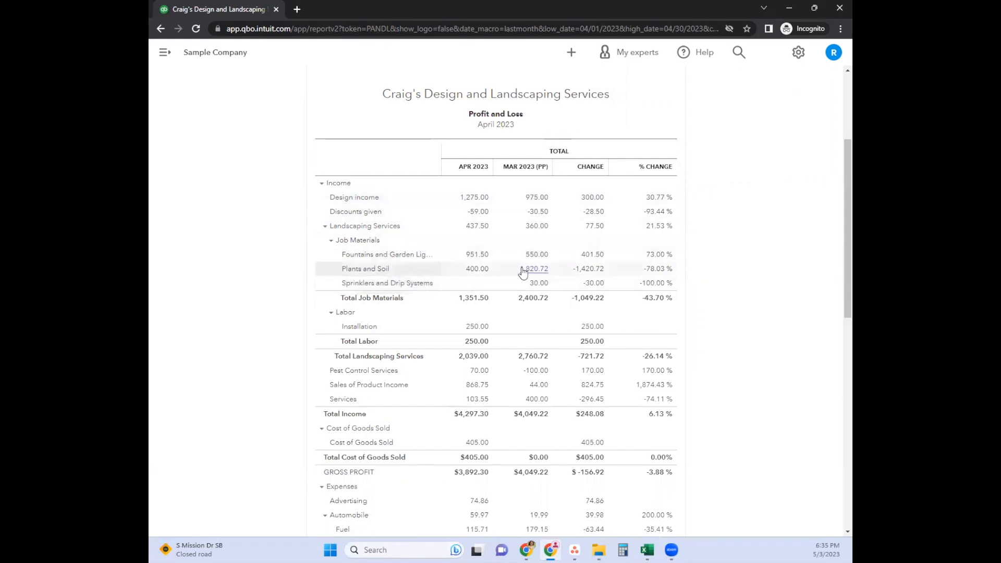
left_click_drag(846, 163, 836, 324)
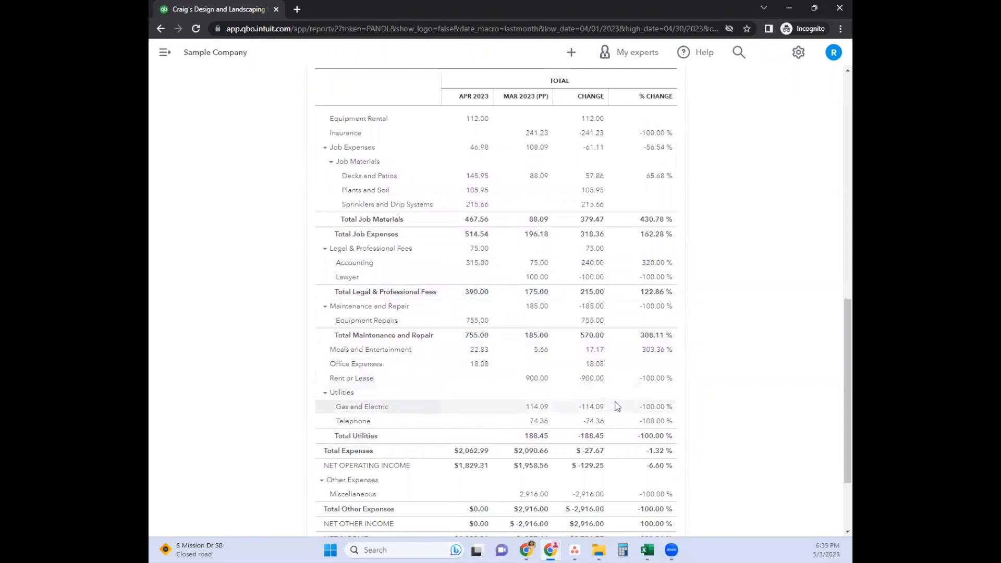
scroll(838, 391, "down", 2)
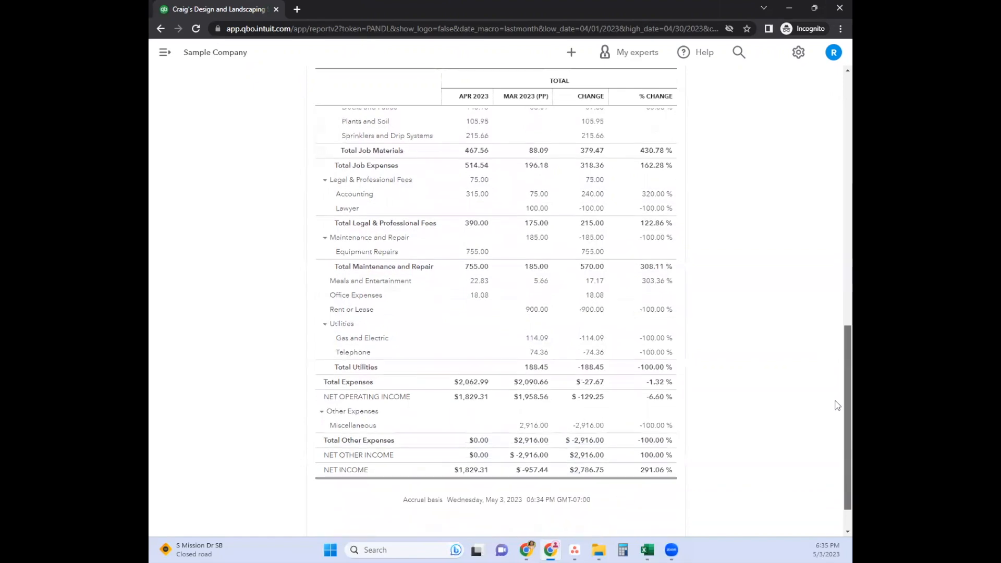
scroll(835, 396, "up", 10)
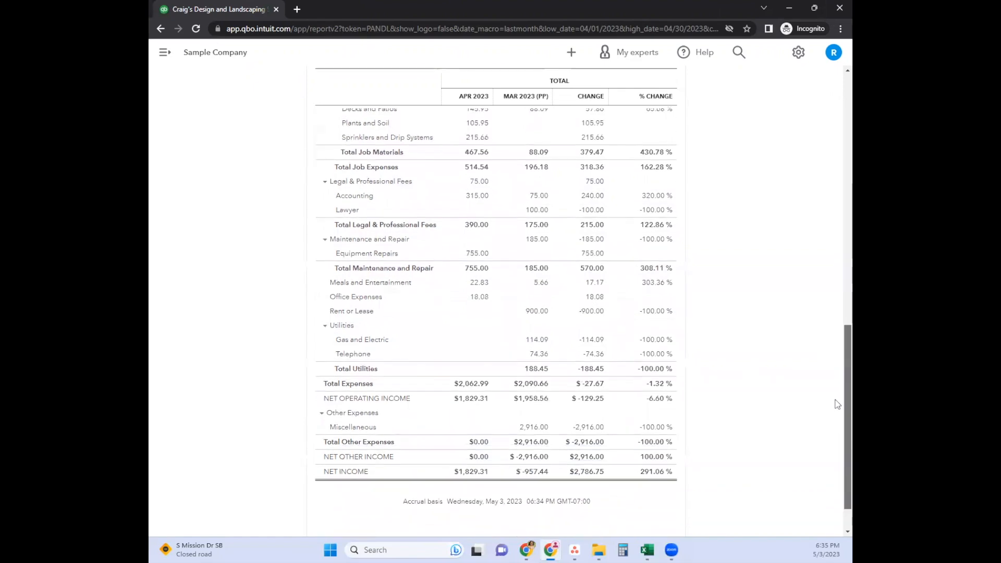
scroll(822, 193, "up", 2)
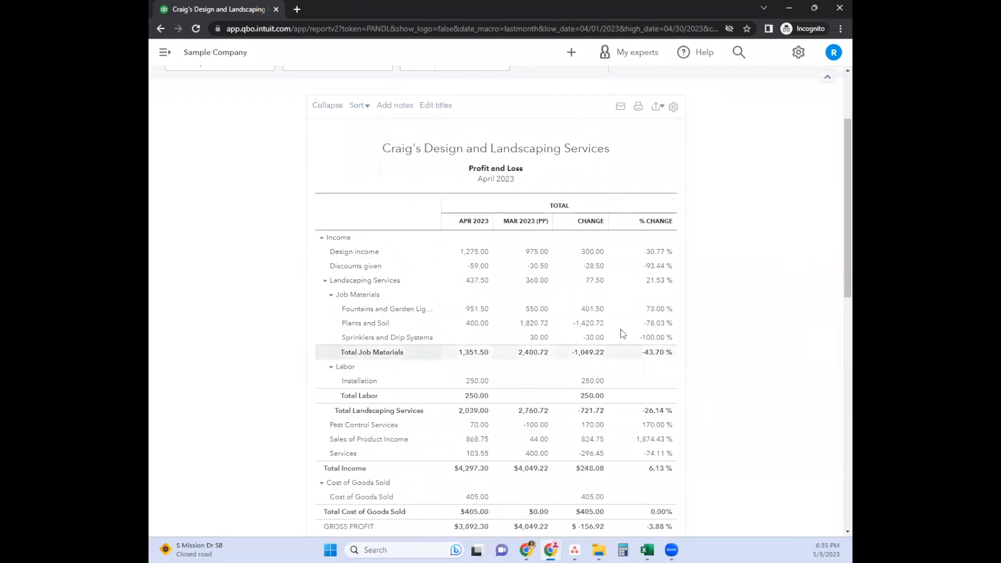
scroll(620, 330, "up", 3)
left_click(233, 144)
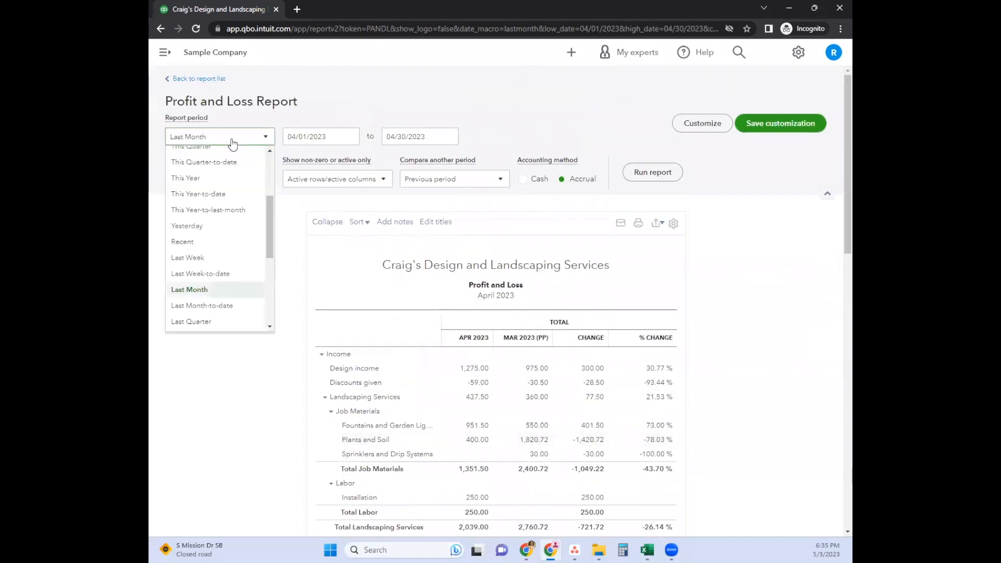
left_click(436, 178)
left_click(436, 178)
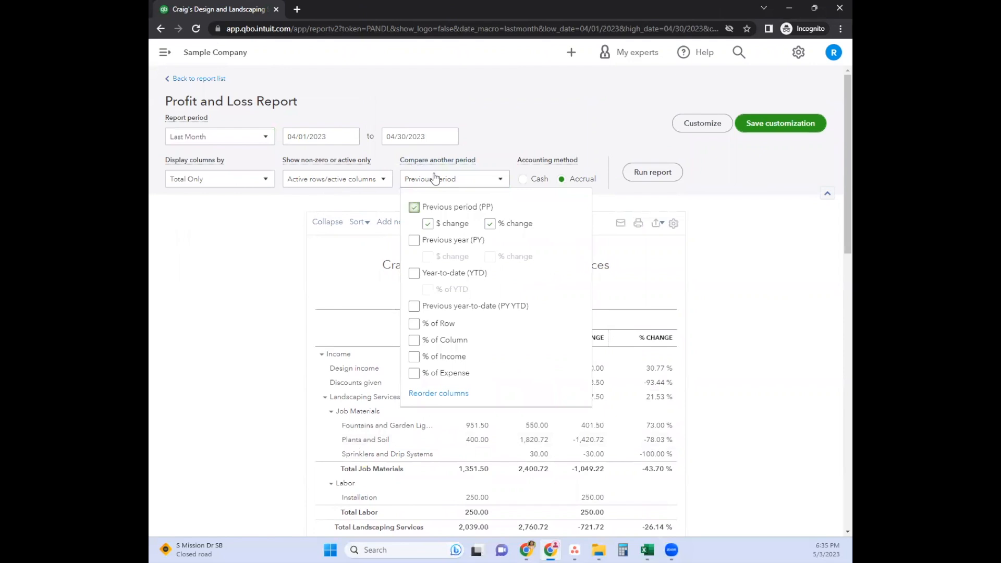
left_click(315, 108)
left_click(258, 138)
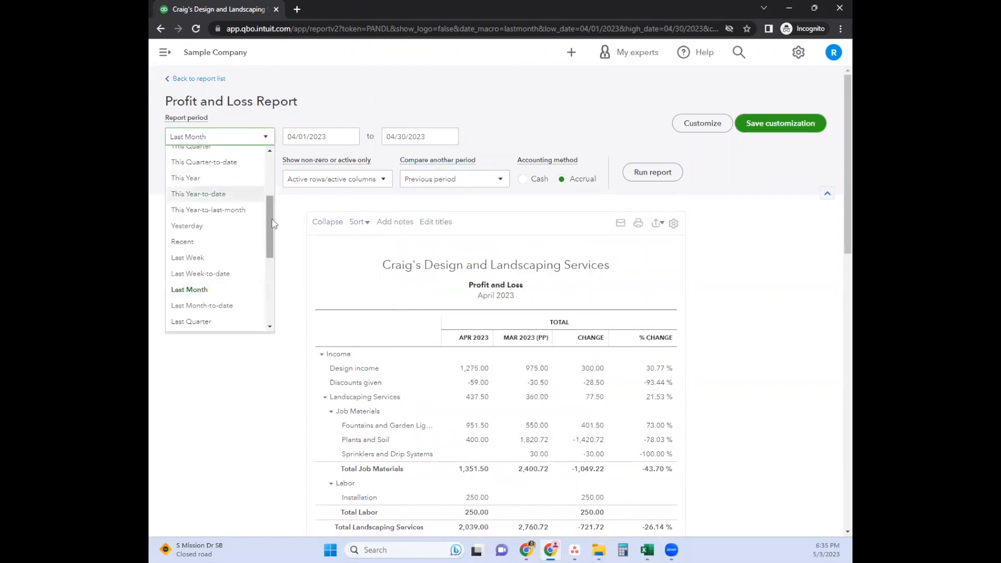
left_click_drag(272, 225, 271, 203)
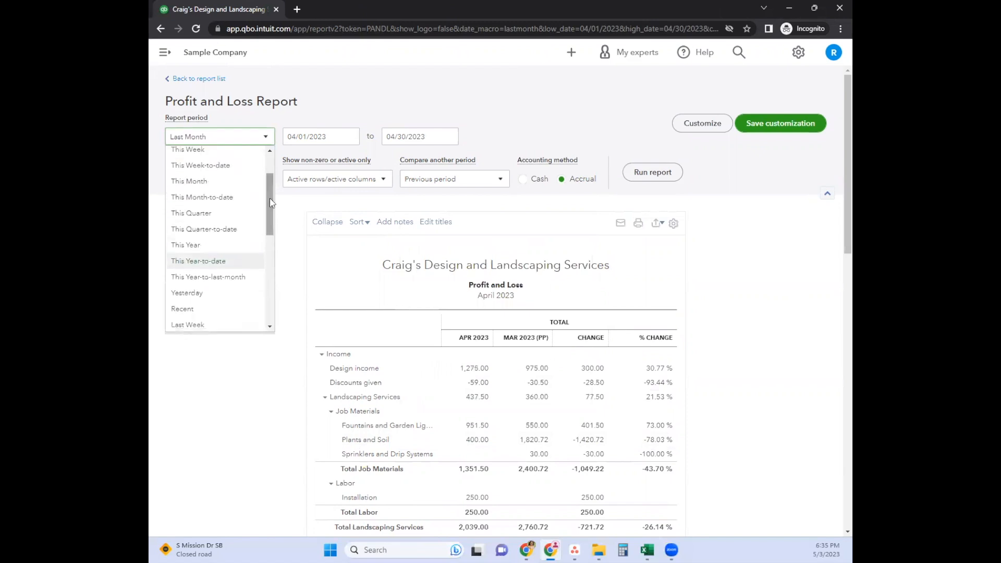
left_click(326, 106)
left_click(219, 182)
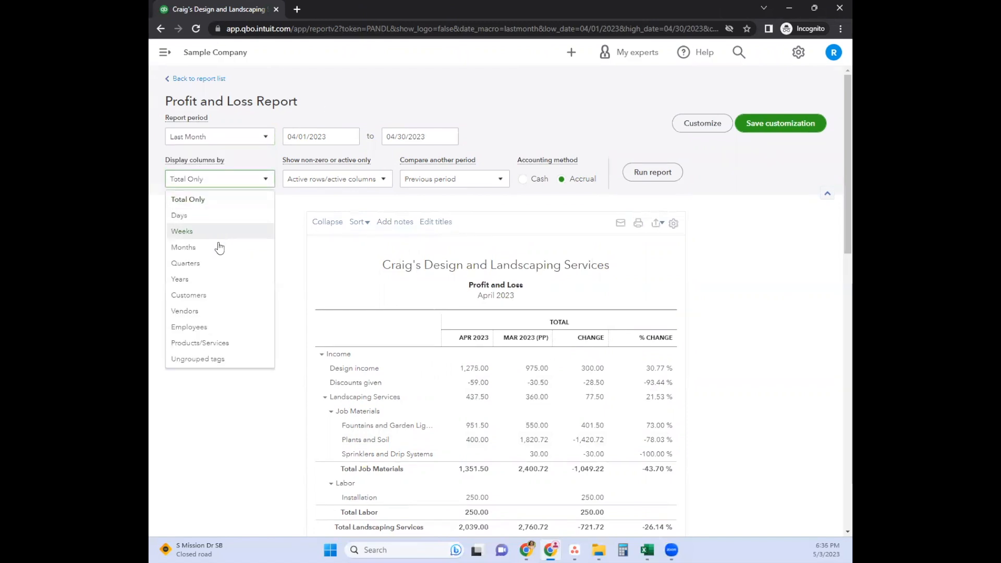
Set the report period to This Year-to-last-month and display the columns by Months
left_click(263, 138)
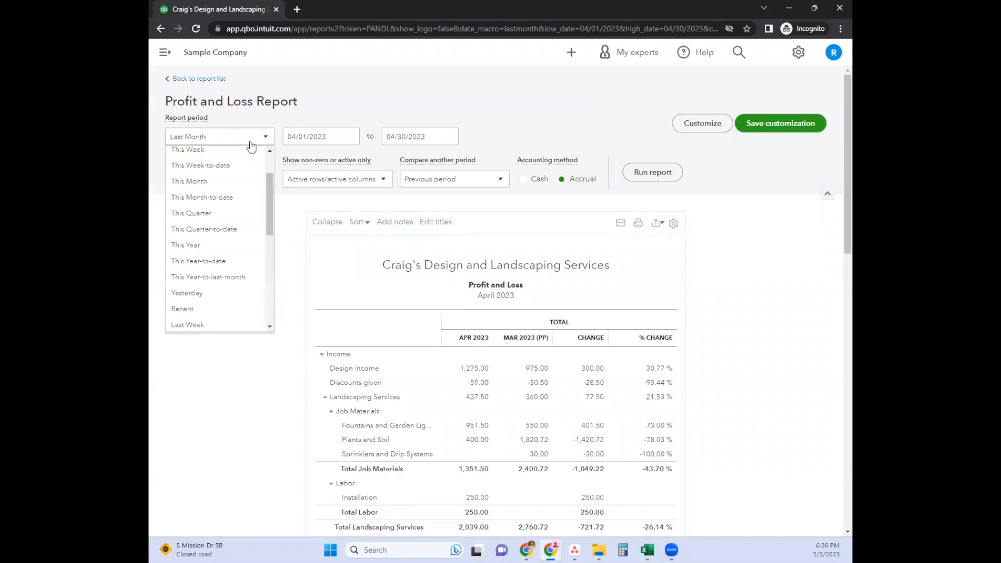
left_click(236, 159)
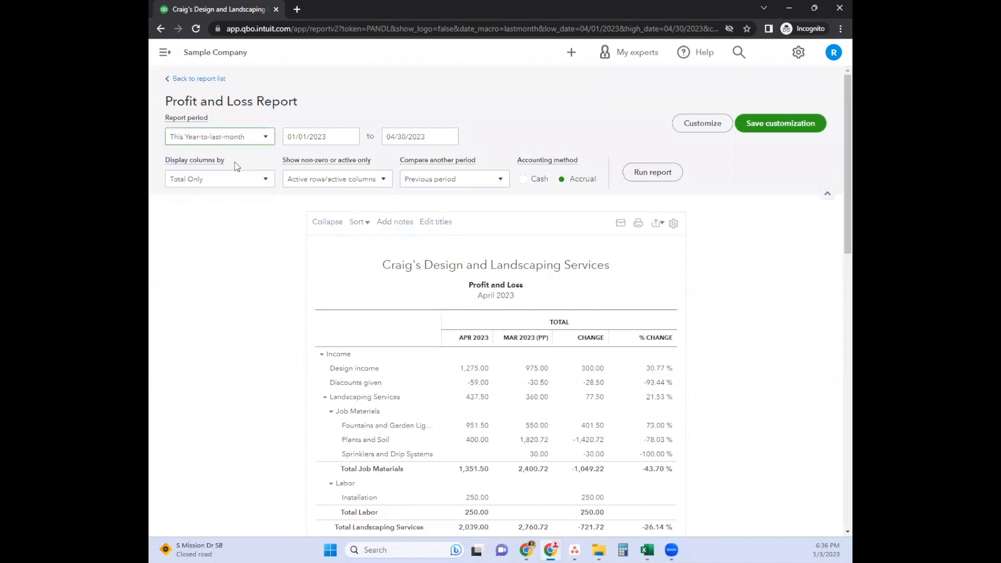
left_click(239, 183)
left_click(225, 245)
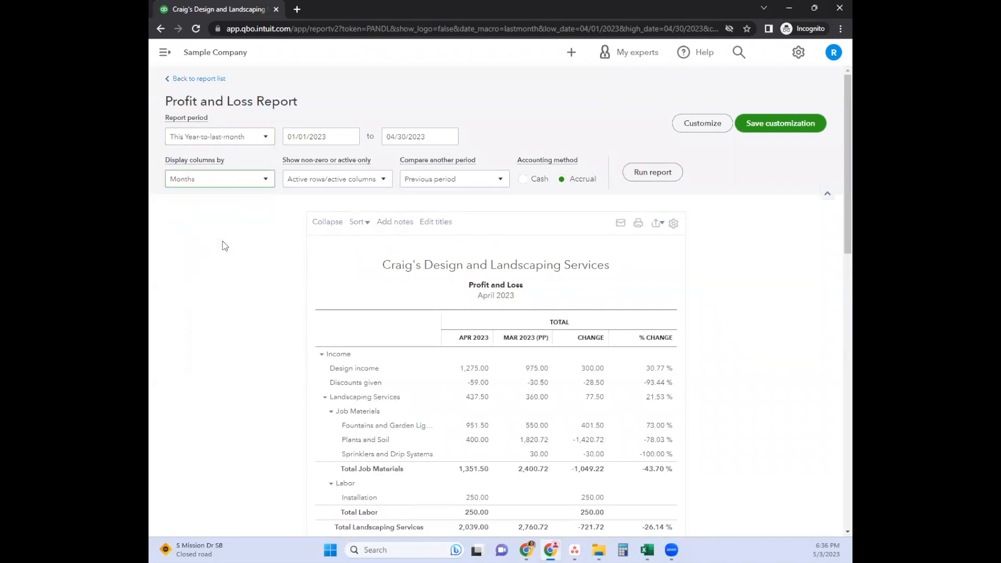
Switch the comparison from Previous period to Previous year (PY) and rerun the Profit and Loss report
left_click(477, 182)
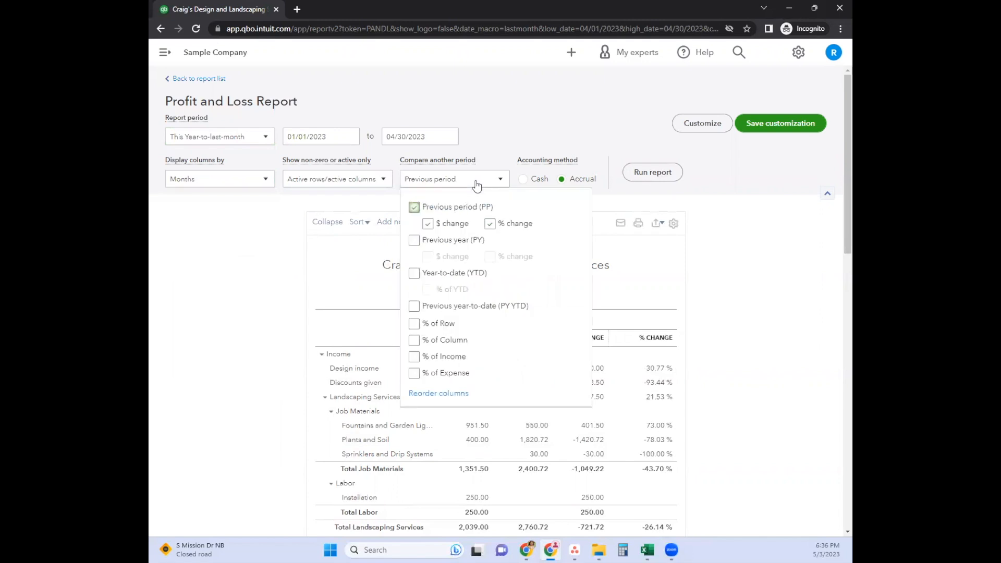
left_click(414, 240)
left_click(518, 96)
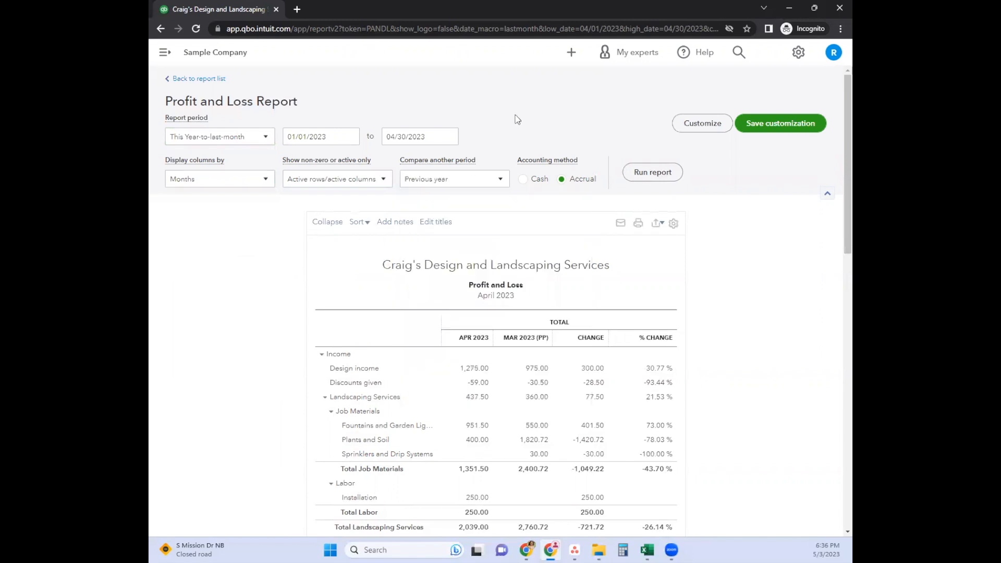
left_click(631, 172)
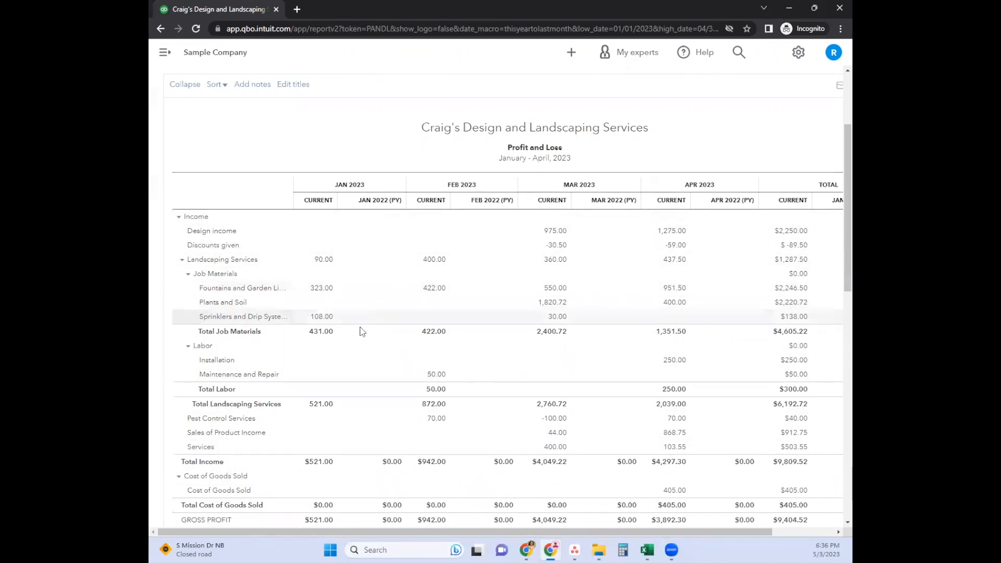
Examine the monthly current and previous-year columns and the total column of the Profit and Loss report, down to net income
scroll(362, 332, "down", 4)
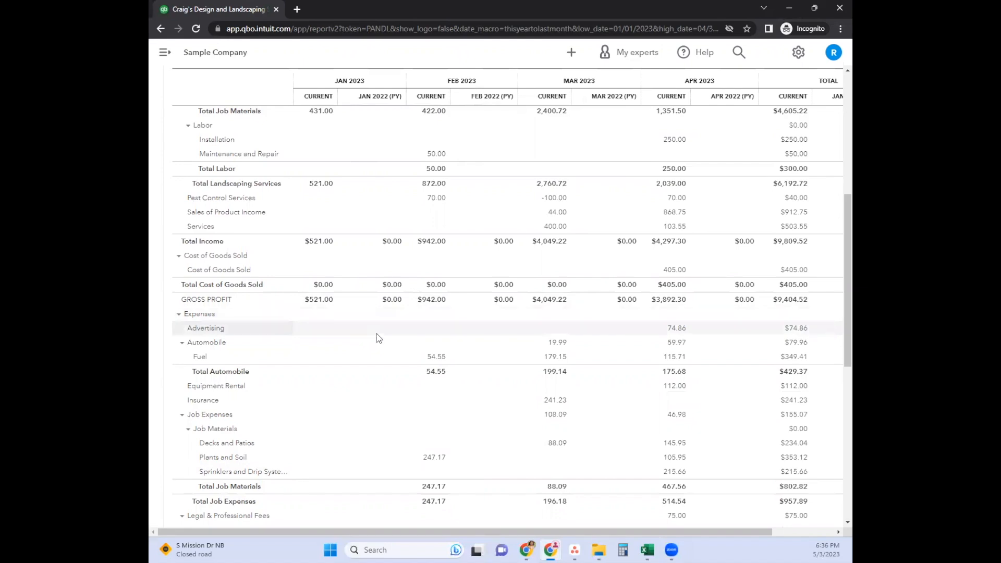
scroll(377, 344, "up", 7)
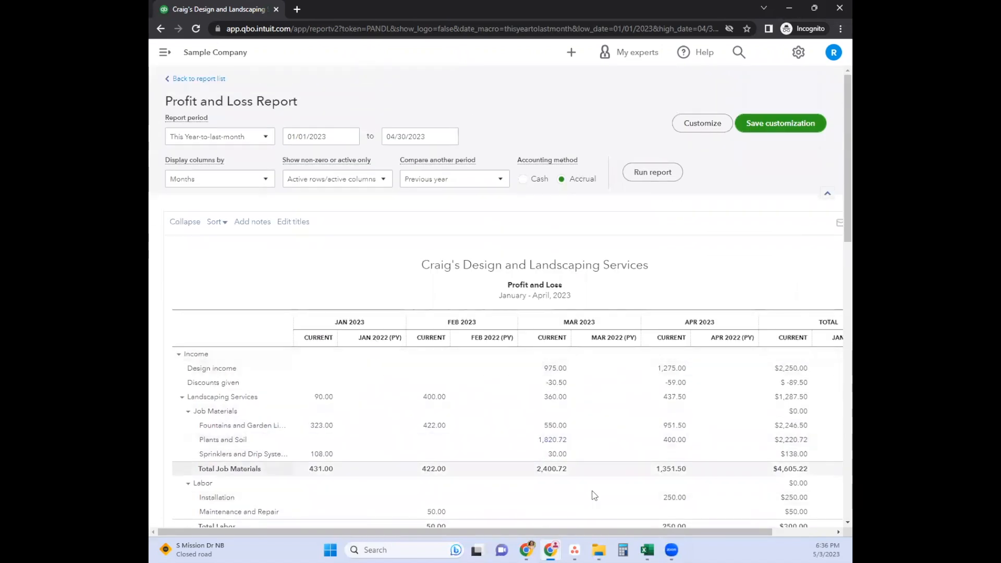
left_click_drag(609, 530, 657, 531)
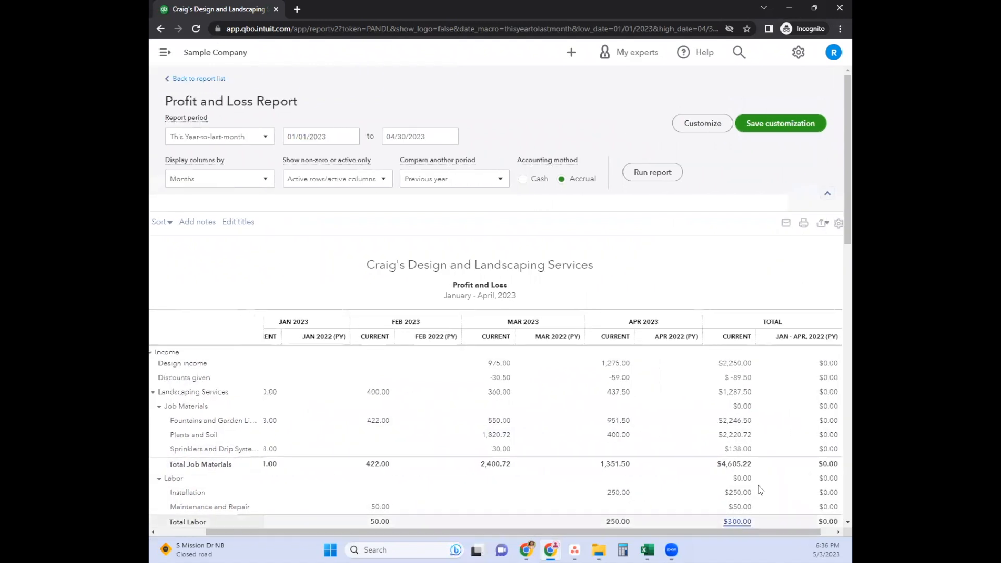
scroll(774, 428, "down", 1)
scroll(773, 427, "down", 3)
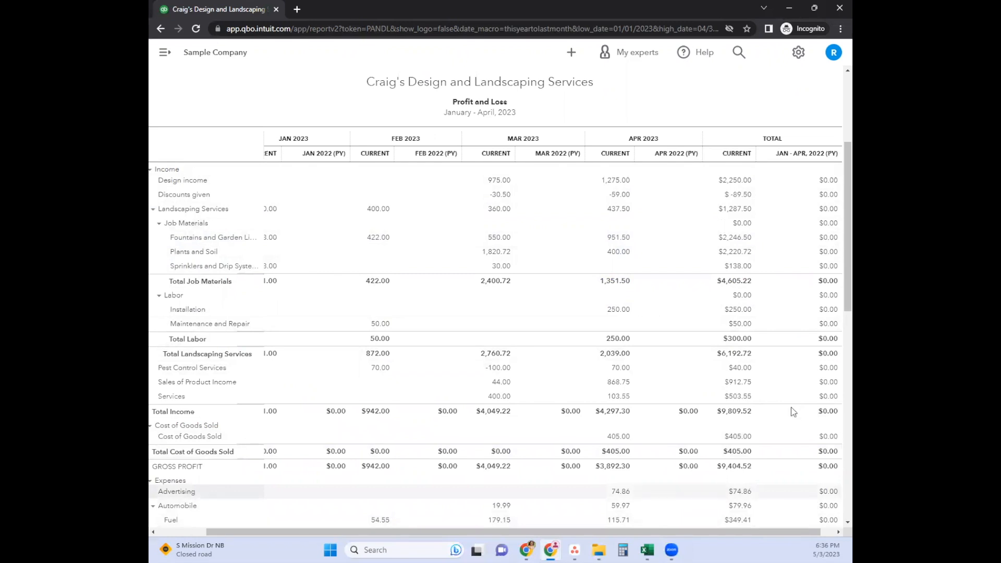
scroll(741, 386, "down", 4)
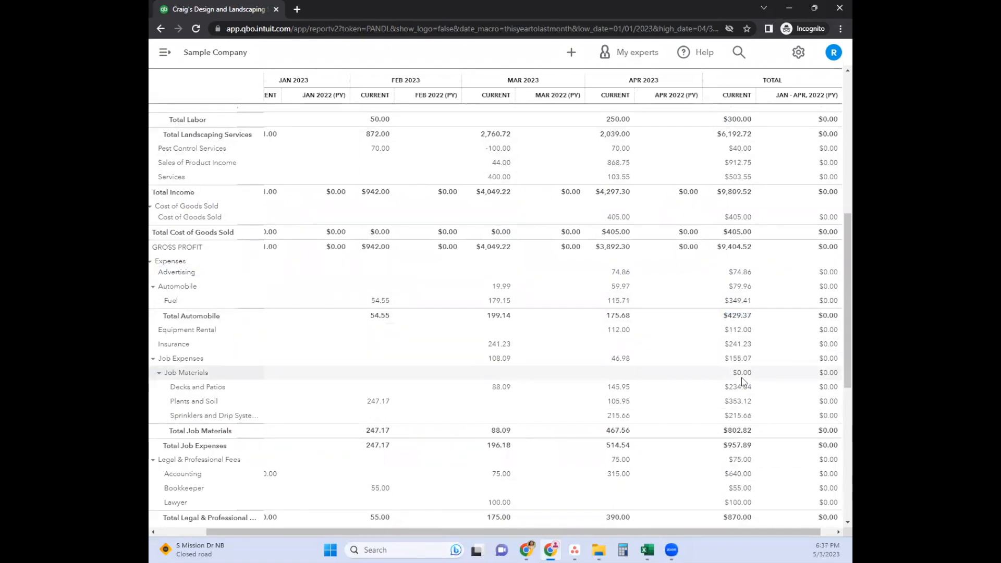
scroll(744, 383, "down", 6)
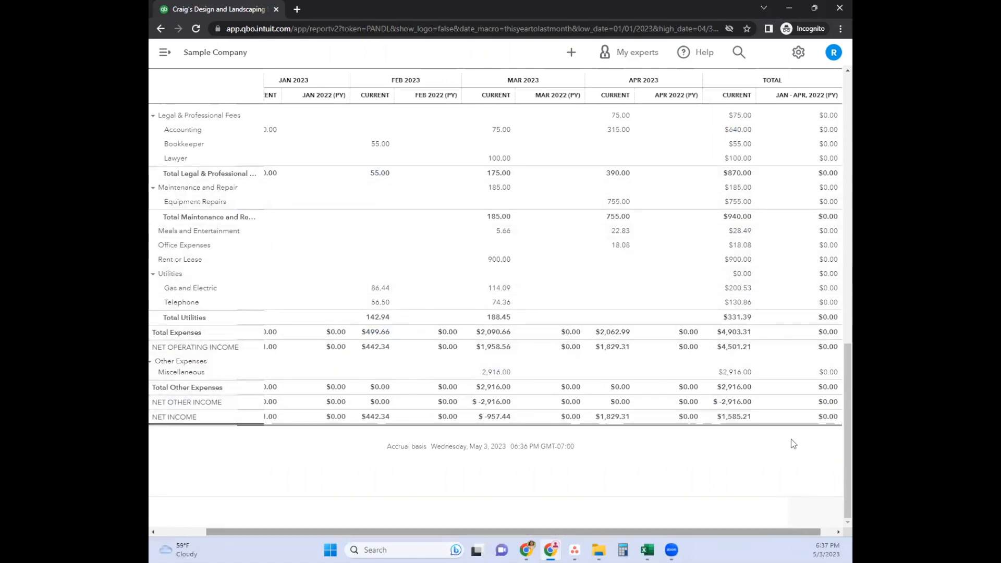
scroll(813, 393, "up", 15)
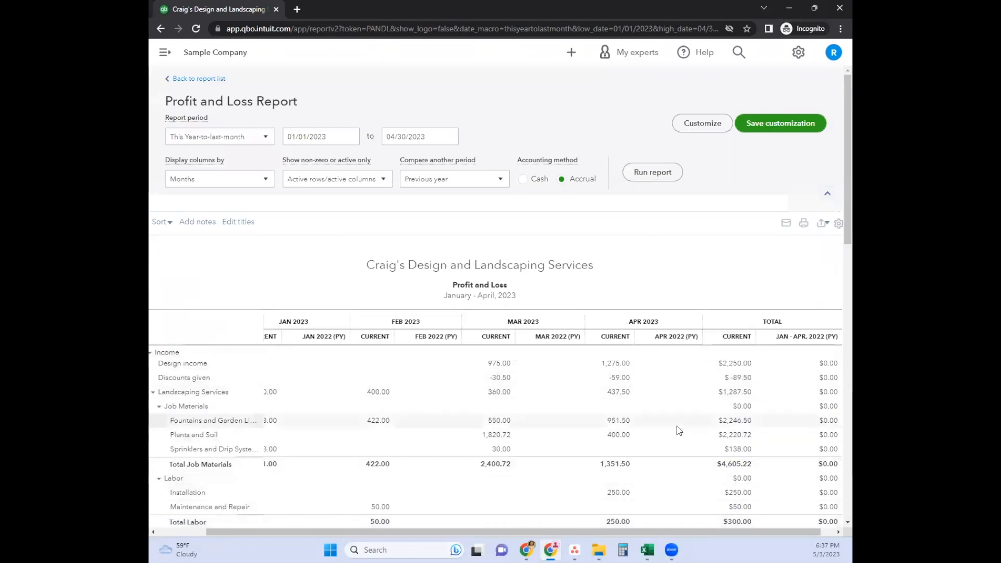
scroll(838, 233, "down", 3)
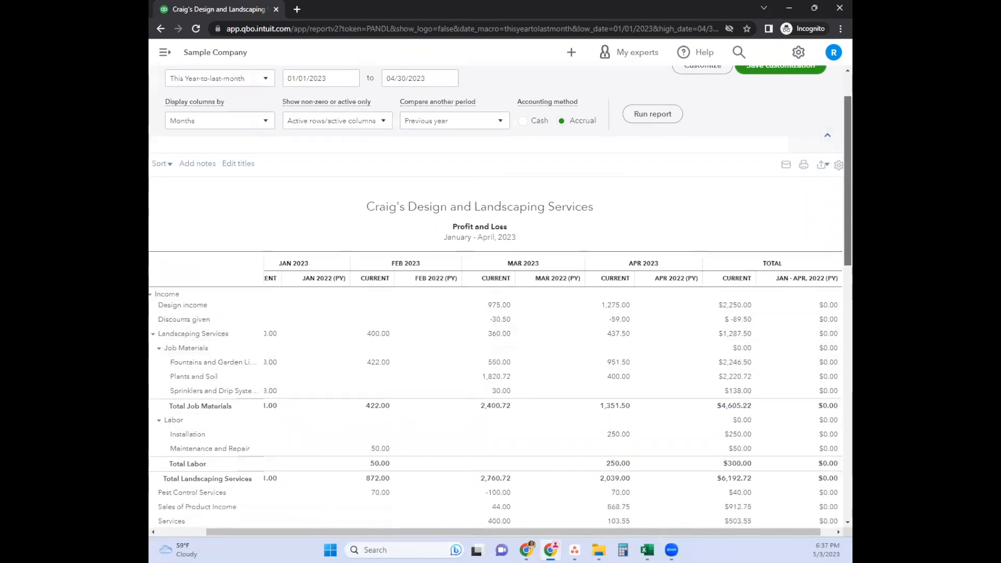
scroll(780, 523, "down", 1)
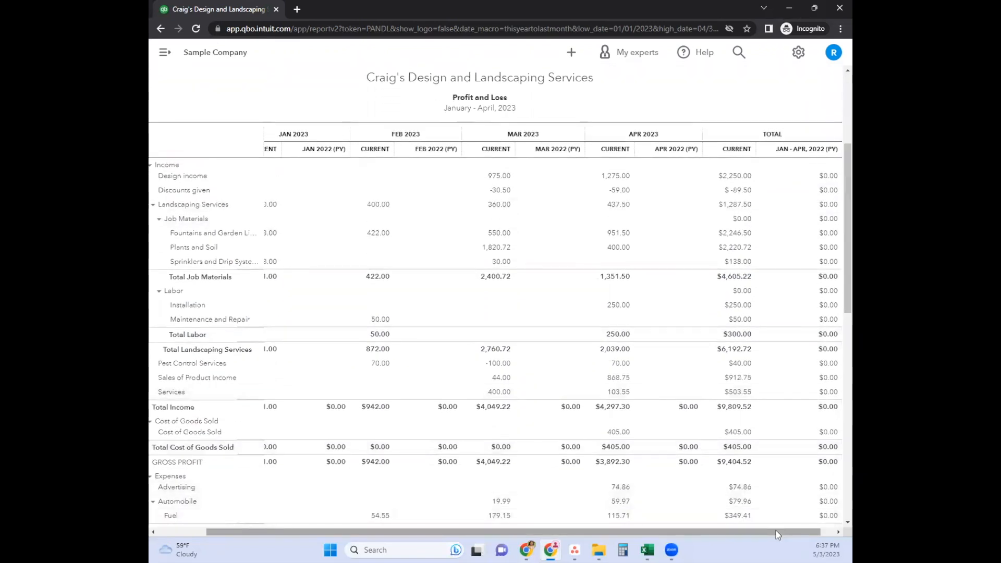
left_click_drag(778, 535, 730, 535)
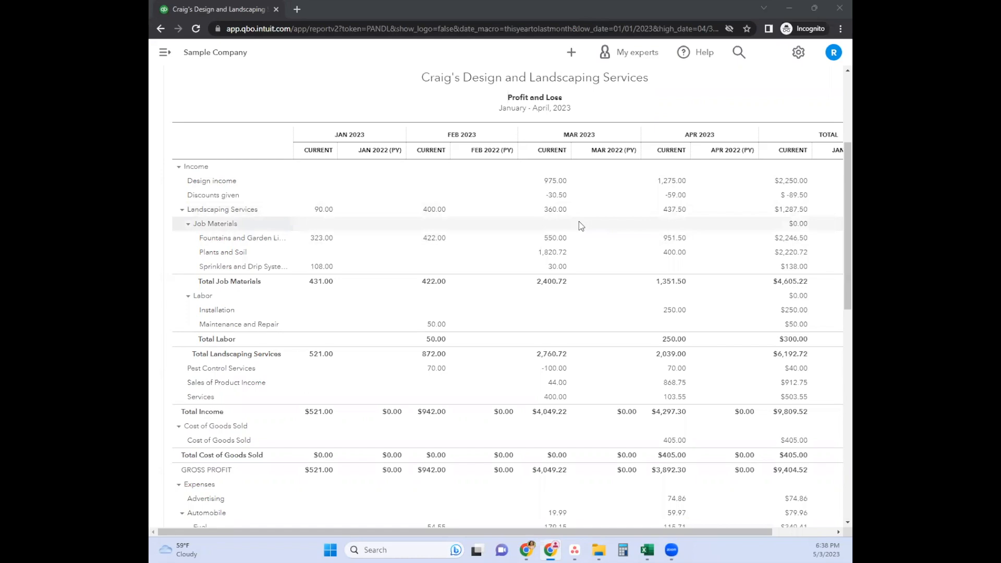
Set the report period to Last Year, keeping the monthly columns and previous-year comparison, and rerun the report
scroll(598, 321, "up", 4)
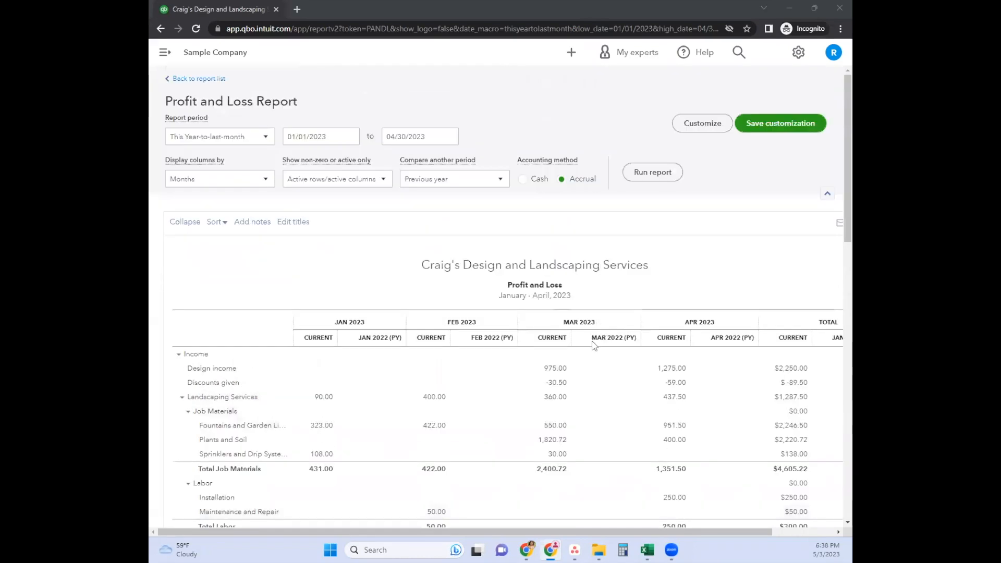
left_click(262, 137)
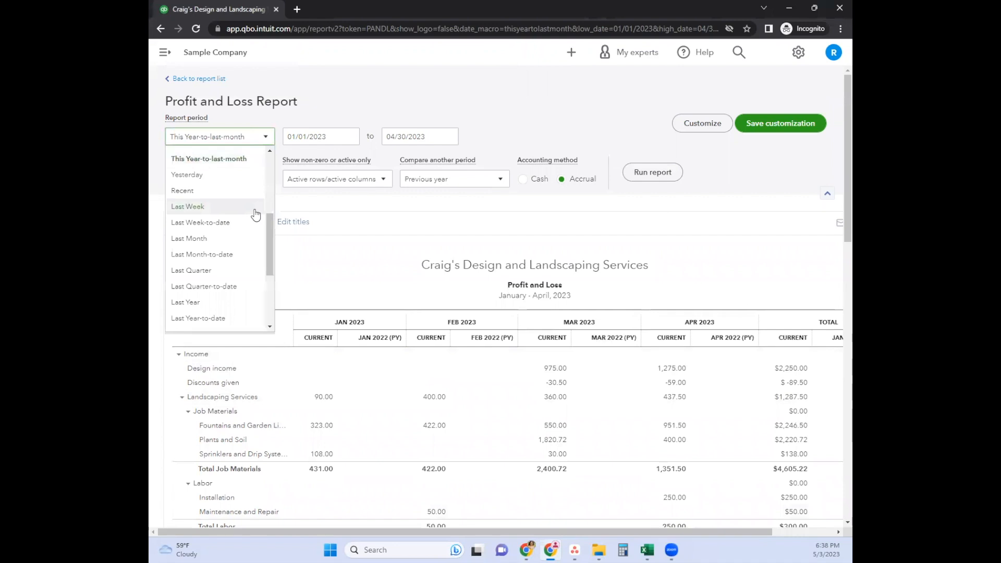
left_click(226, 307)
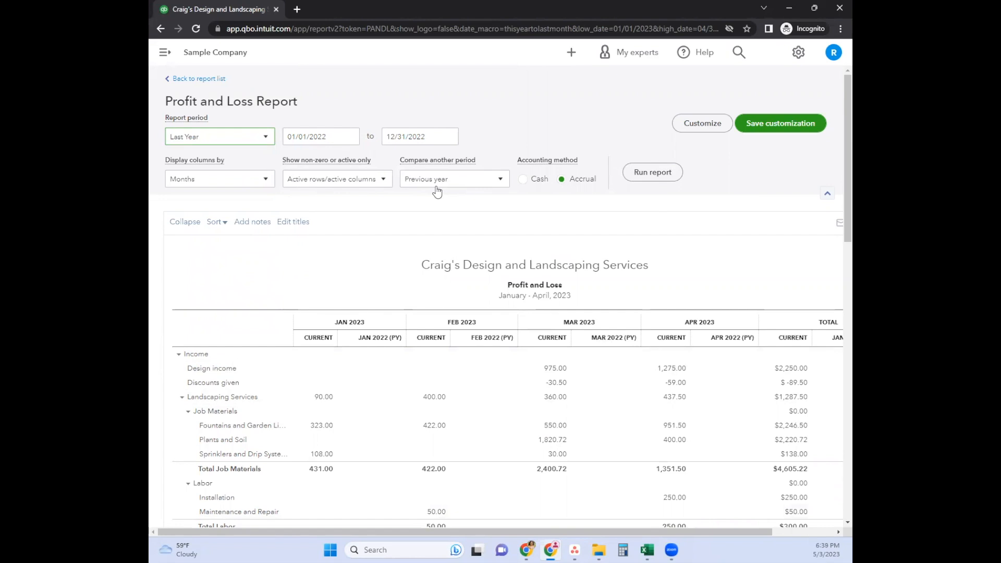
left_click(642, 180)
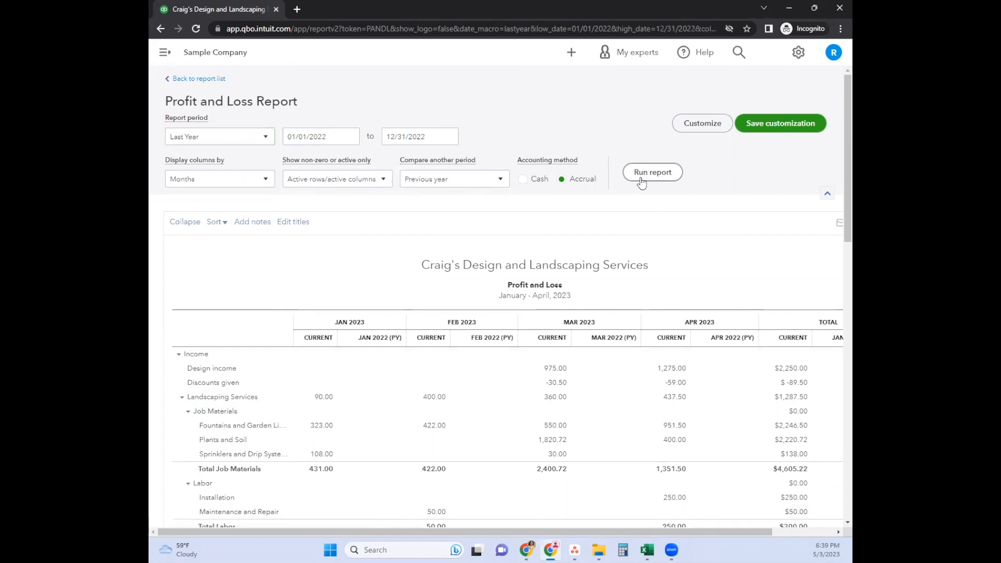
Examine the 2022 monthly columns, their 2021 comparison columns and the totals in the Profit and Loss report, from income down to net income
scroll(649, 315, "down", 3)
left_click_drag(424, 534, 841, 540)
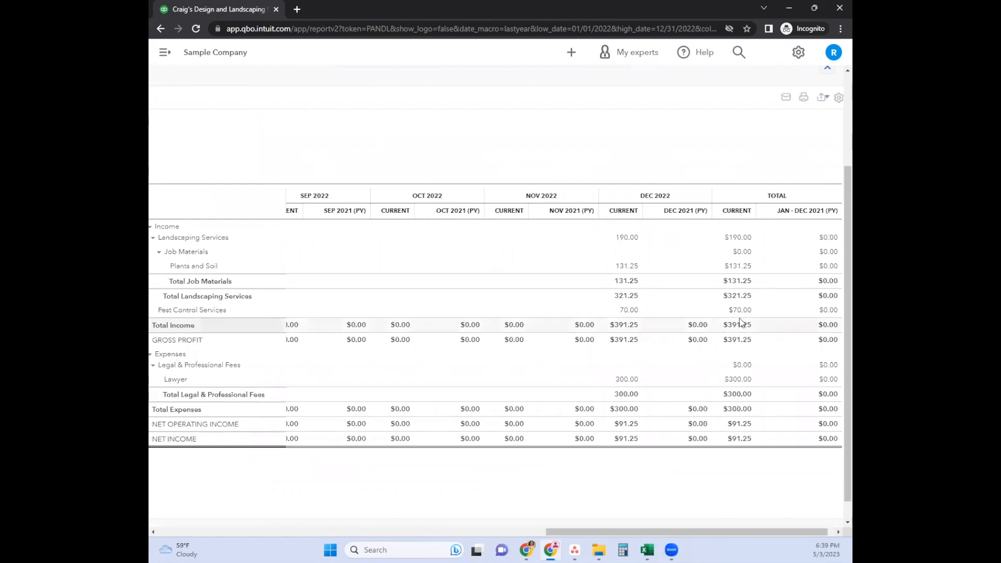
scroll(659, 317, "up", 3)
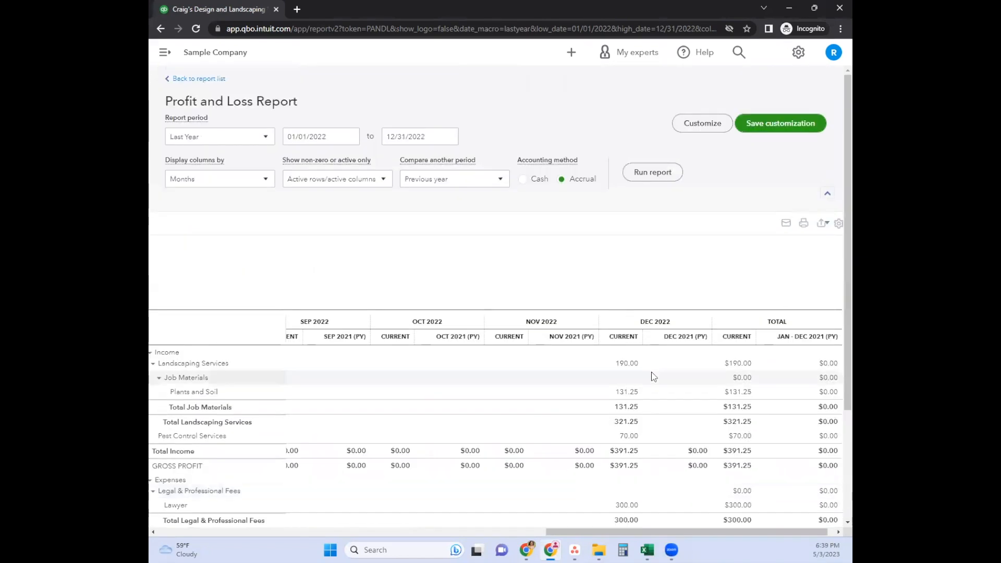
scroll(669, 397, "down", 3)
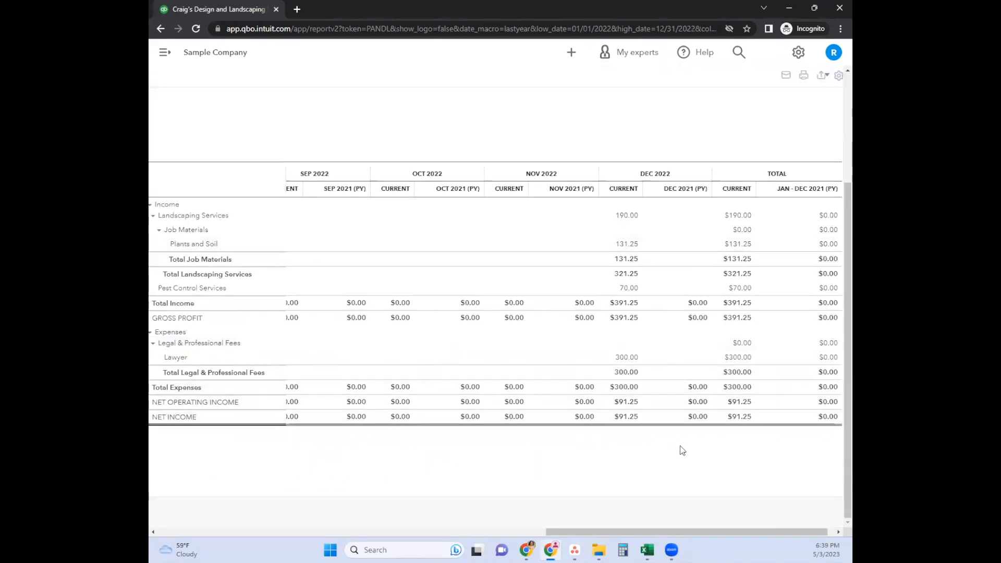
scroll(683, 451, "up", 3)
scroll(636, 402, "down", 3)
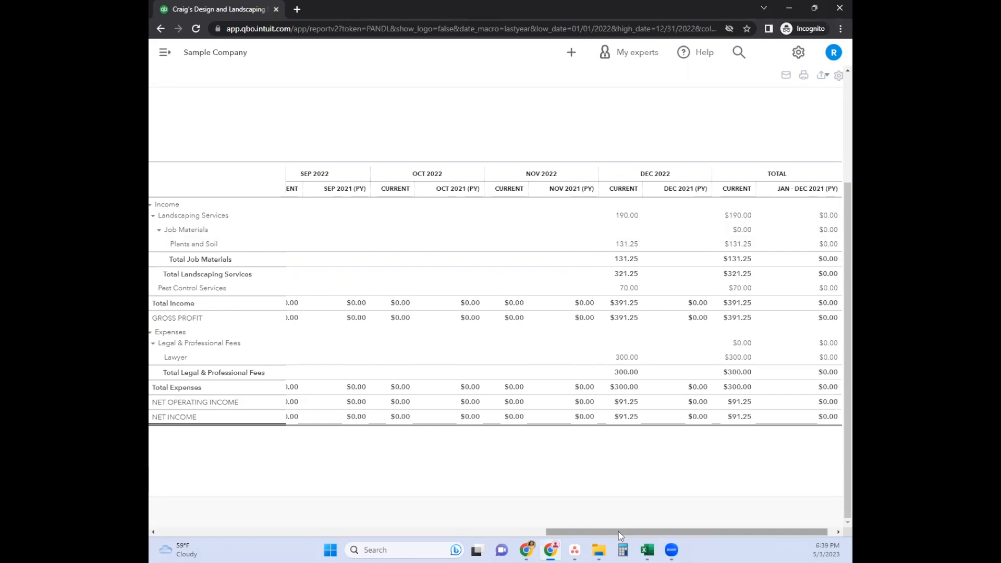
left_click_drag(619, 531, 212, 480)
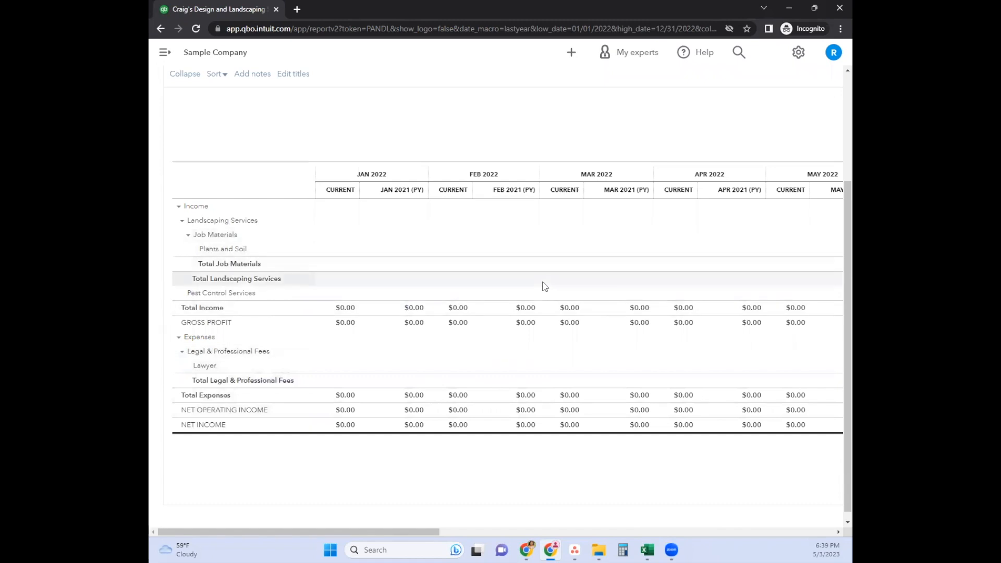
scroll(545, 286, "up", 3)
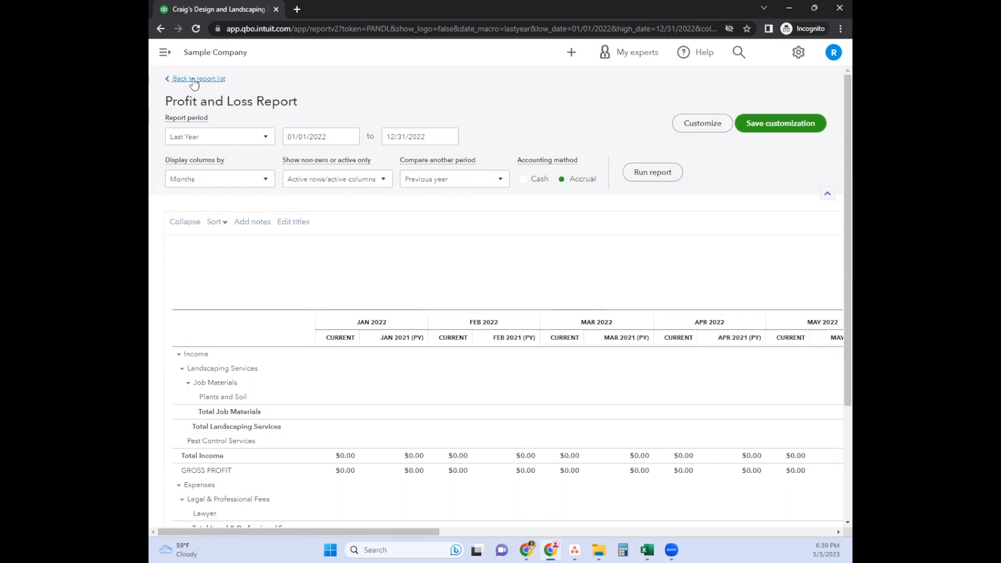
scroll(603, 409, "down", 3)
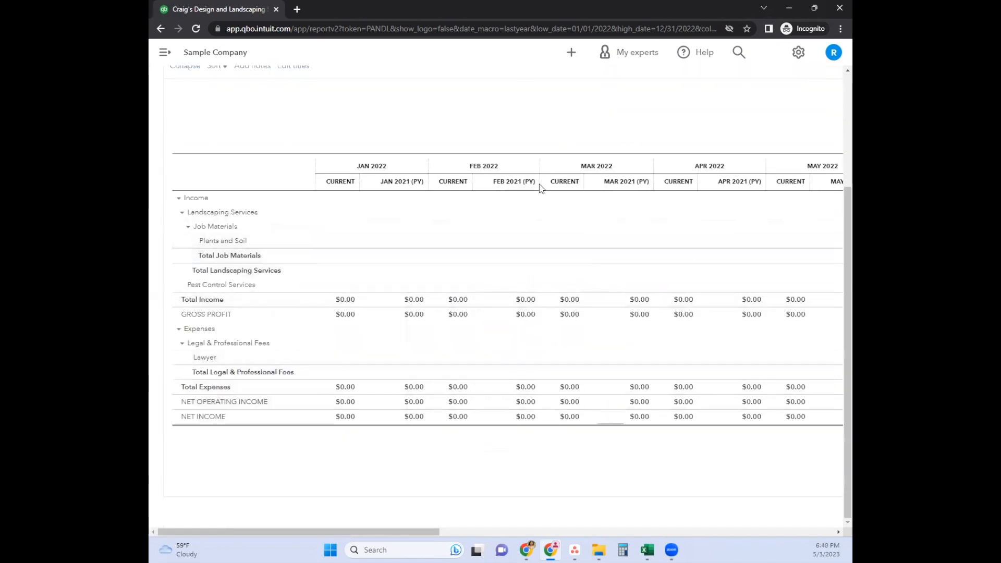
left_click_drag(430, 531, 802, 525)
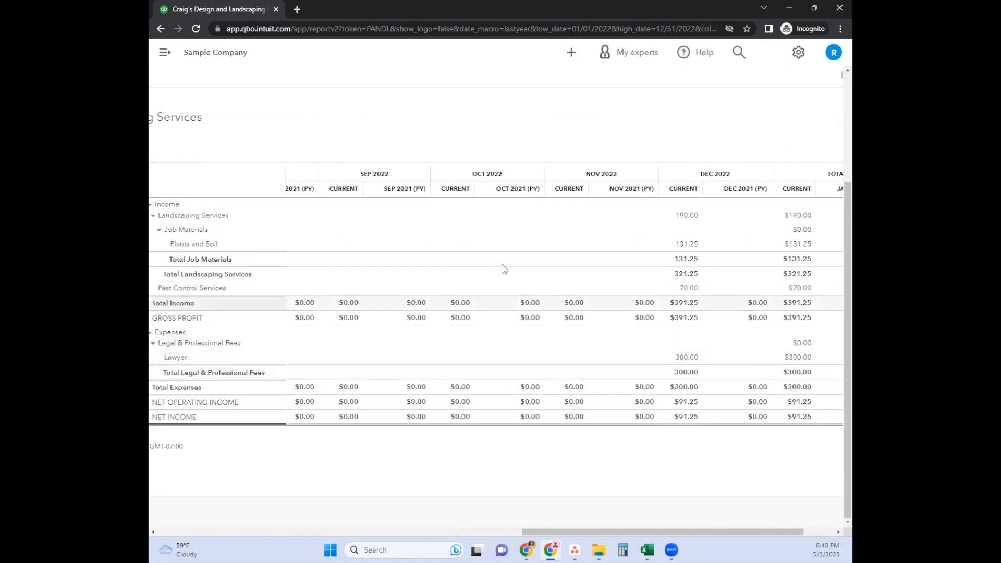
scroll(538, 361, "up", 3)
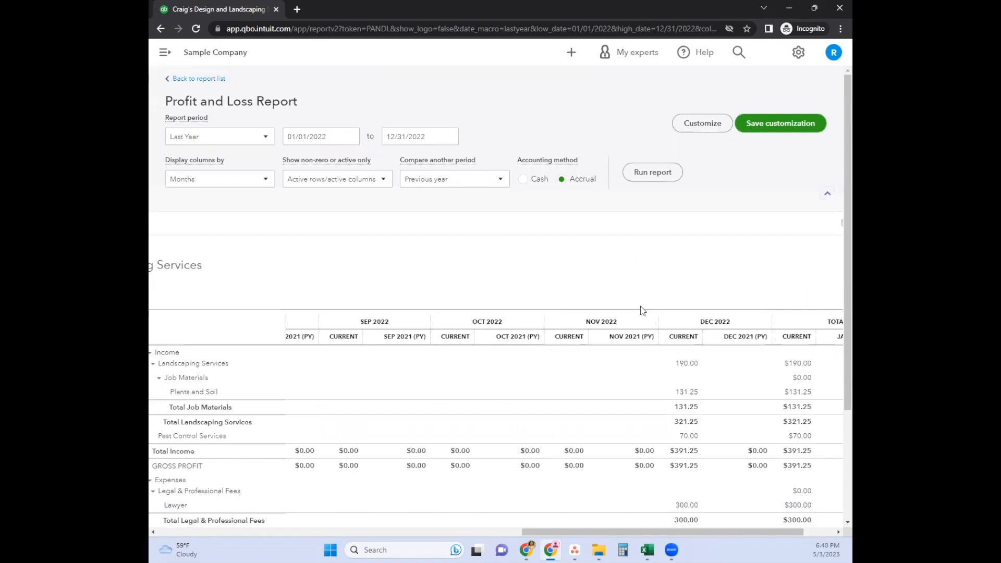